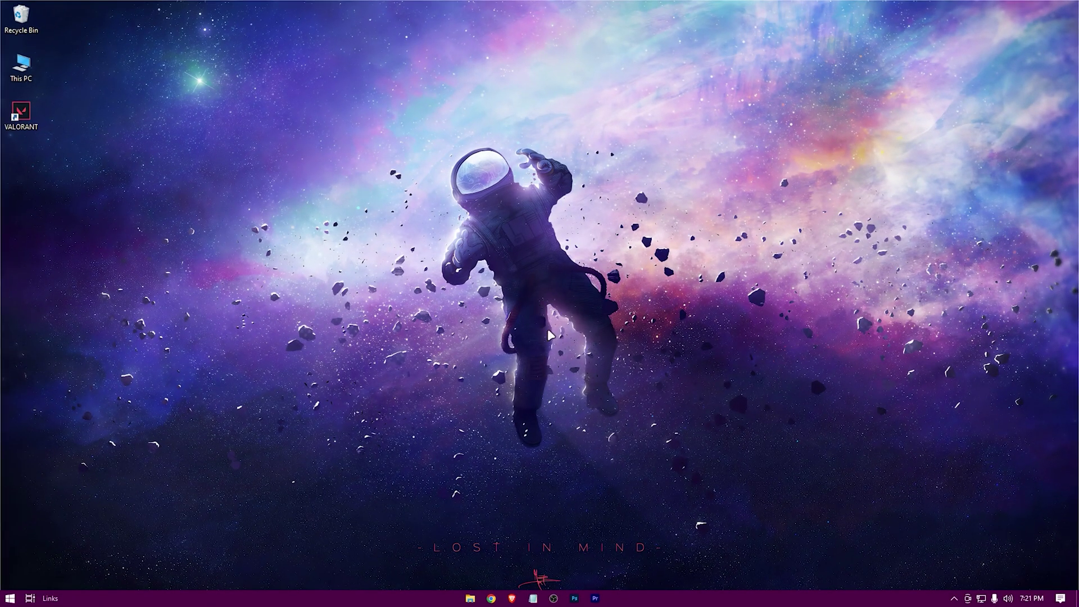
Step: Enter %localappdata% in the Run dialog to browse the local app data folder
key(super+r)
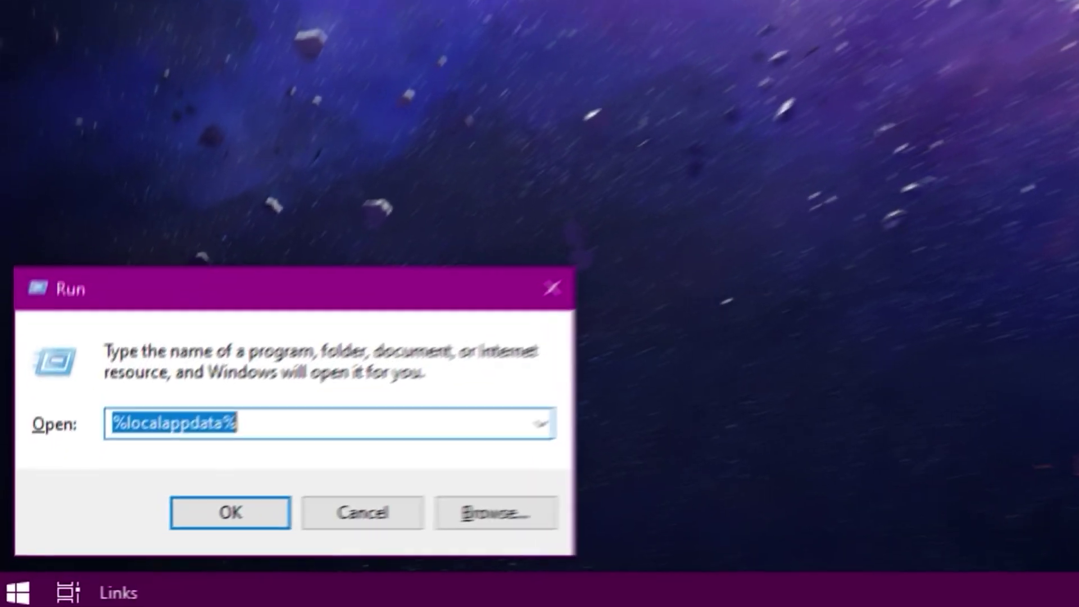
text(%local)
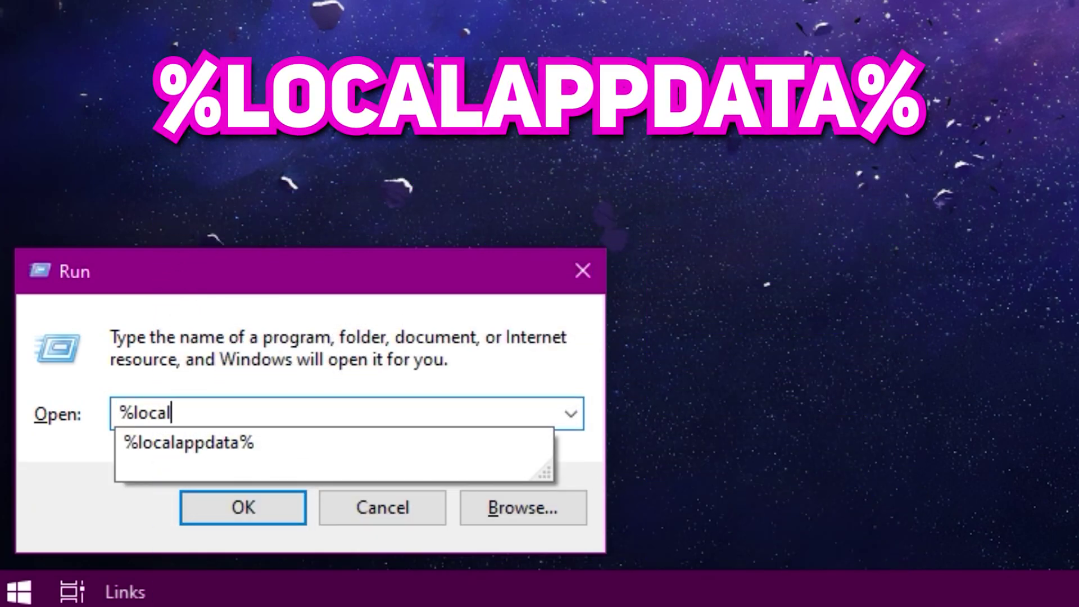
text(appdata%)
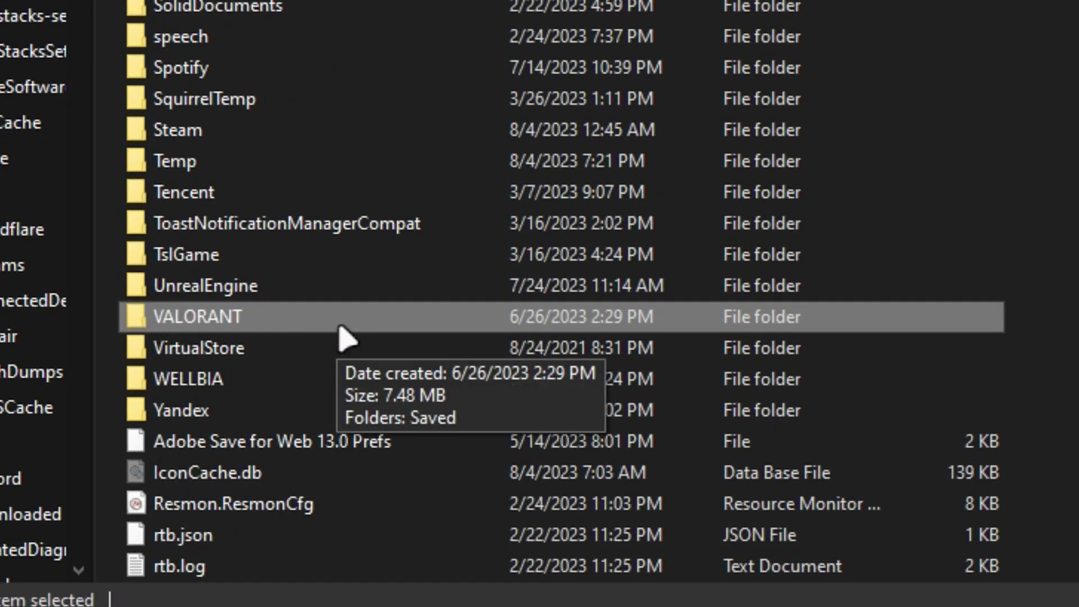
Step: Open VALORANT\Saved\Config\<ID>\Windows\GameUserSettings.ini in Notepad for editing
double_click(343, 328)
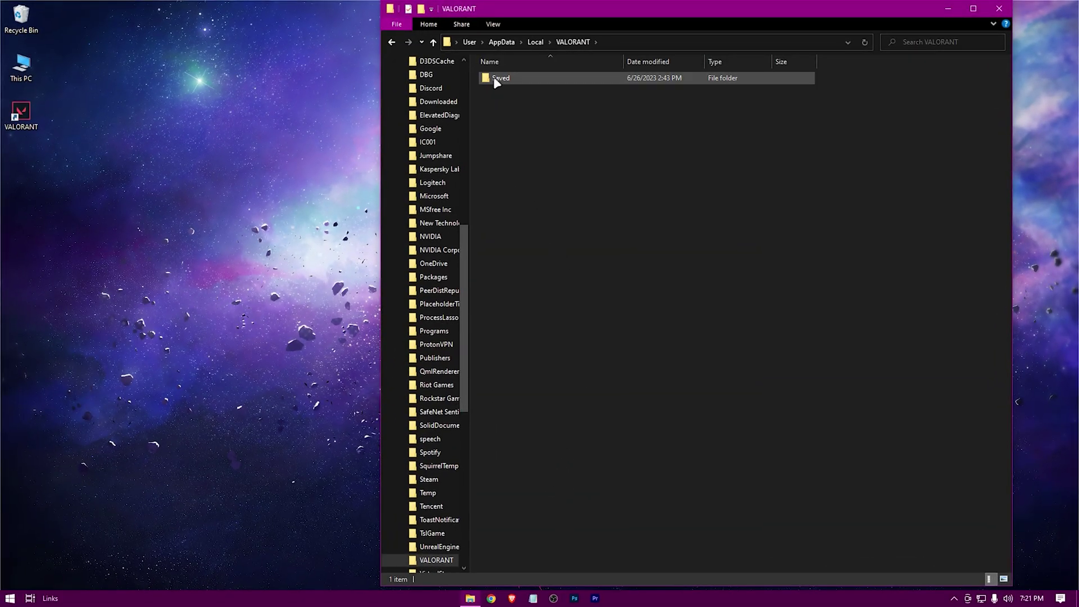
double_click(554, 79)
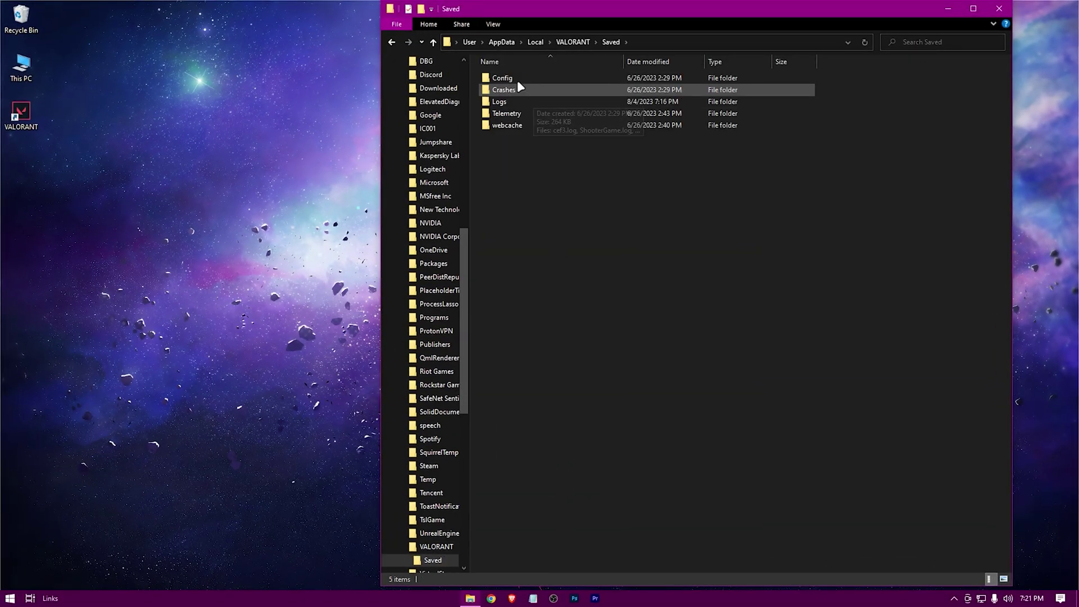
double_click(515, 79)
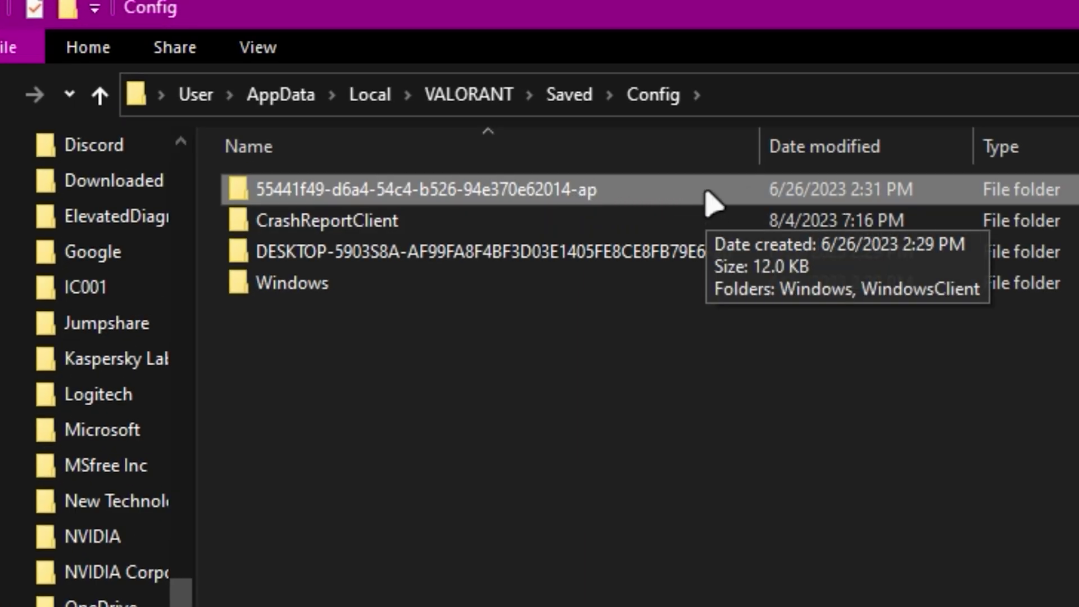
double_click(709, 201)
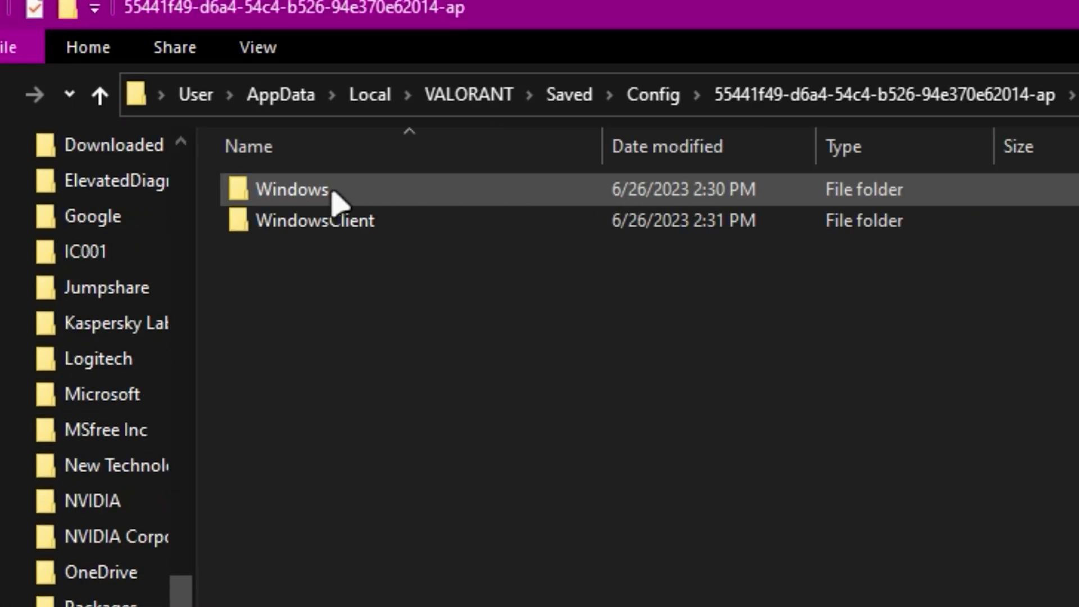
double_click(336, 200)
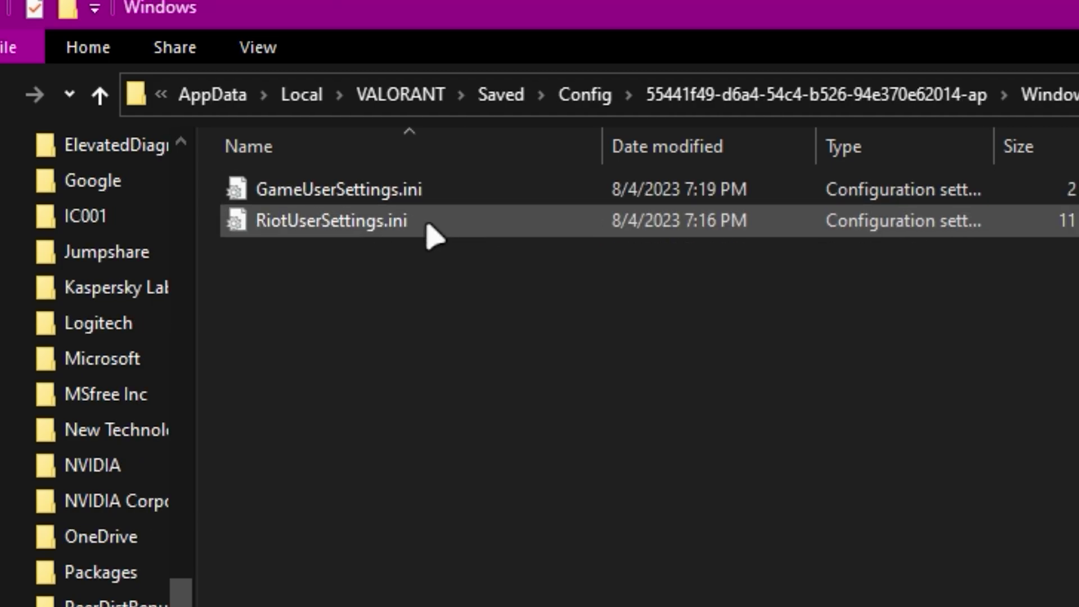
click(436, 198)
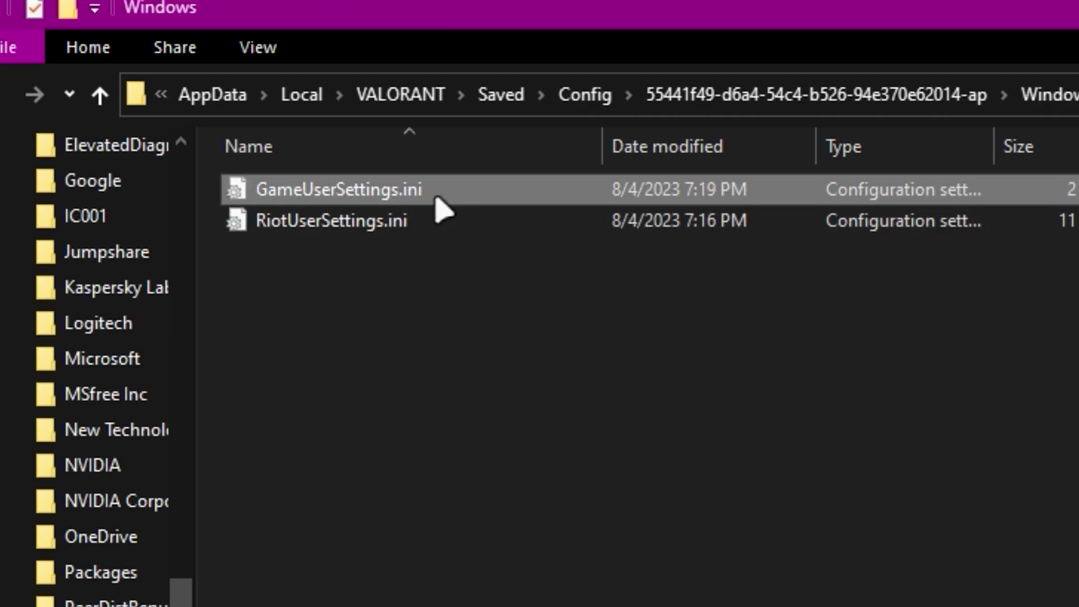
right_click(492, 191)
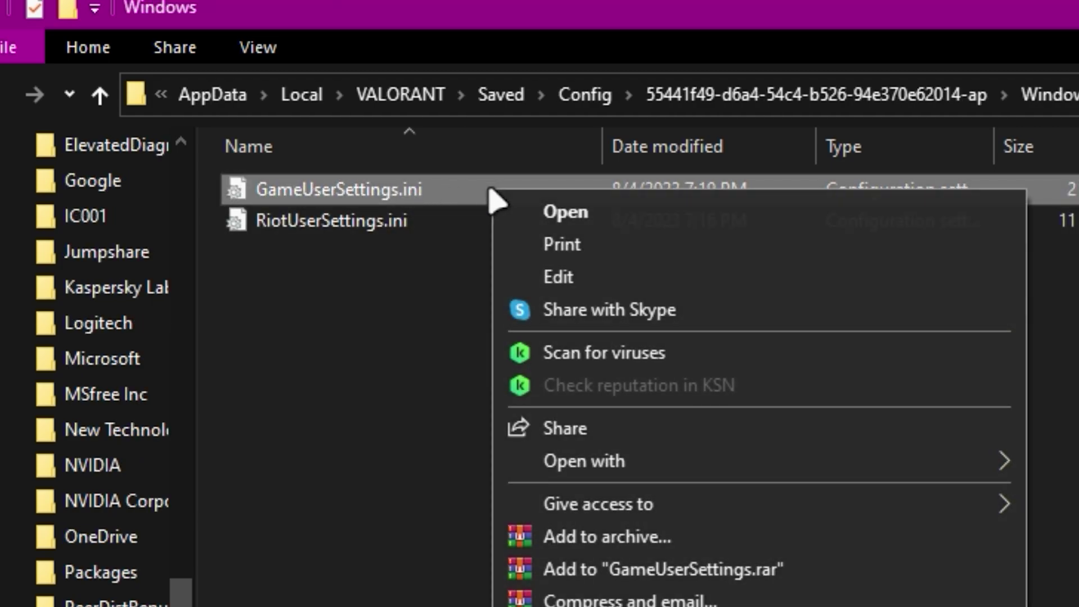
click(576, 276)
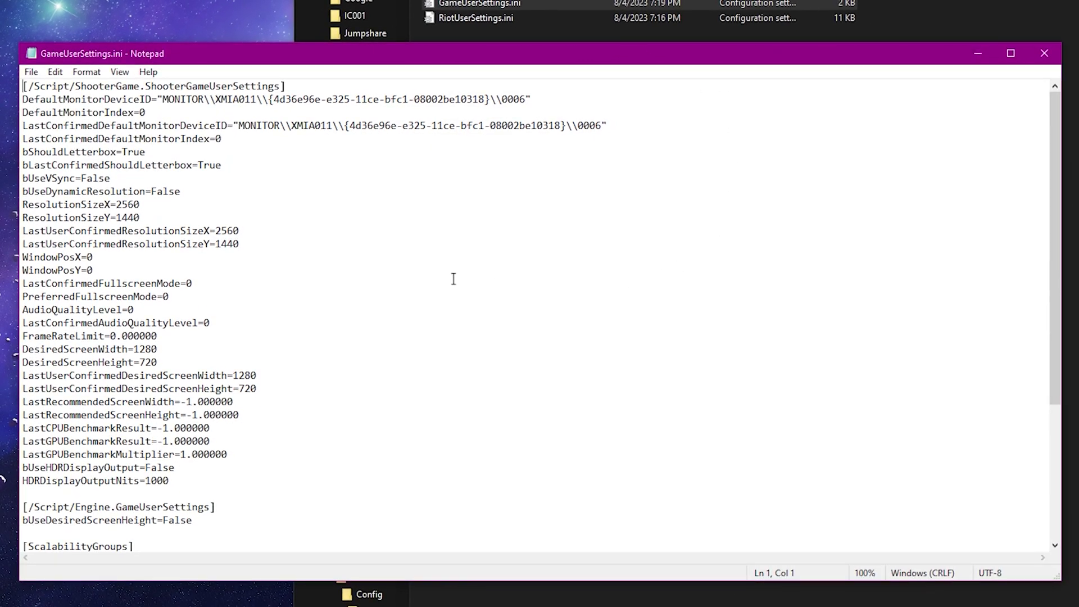
Step: Set ViewDistance, AntiAliasing, Shadow and PostProcess quality values to 0
scroll(399, 283, down, 5)
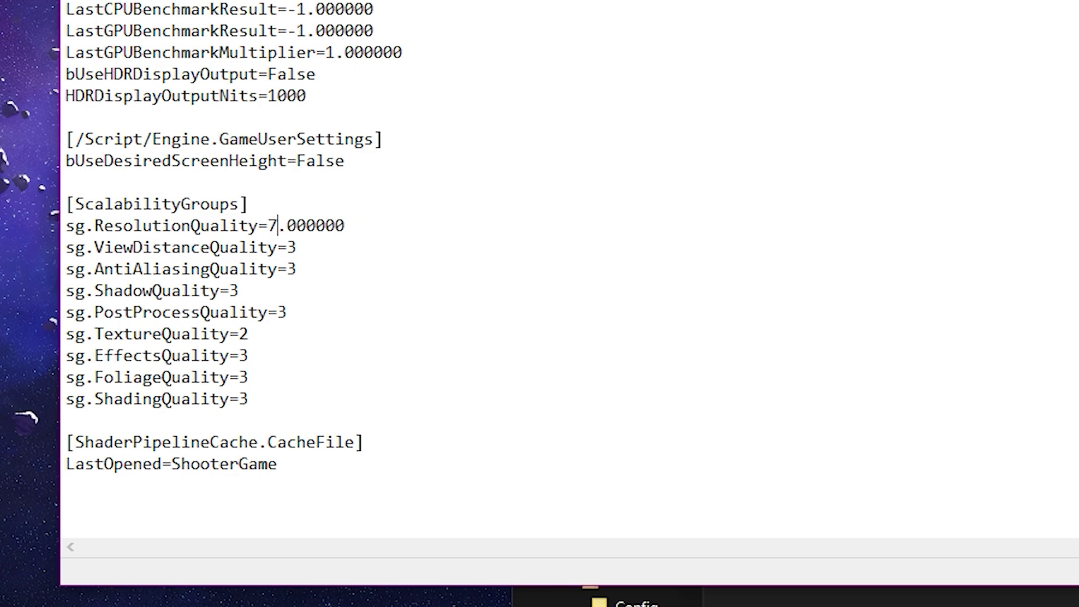
double_click(292, 248)
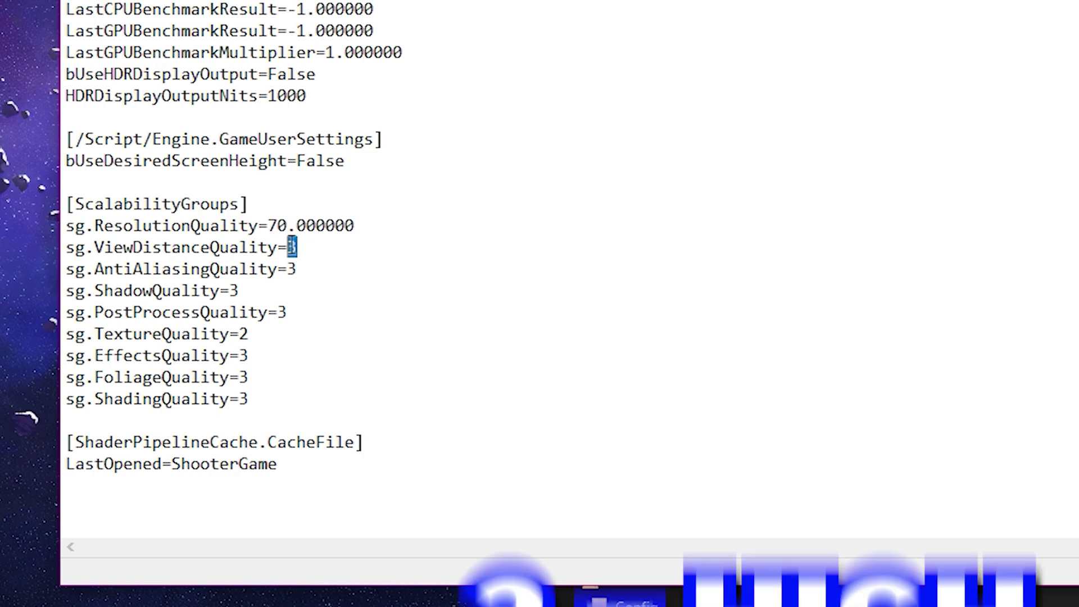
text(0)
double_click(292, 270)
text(0)
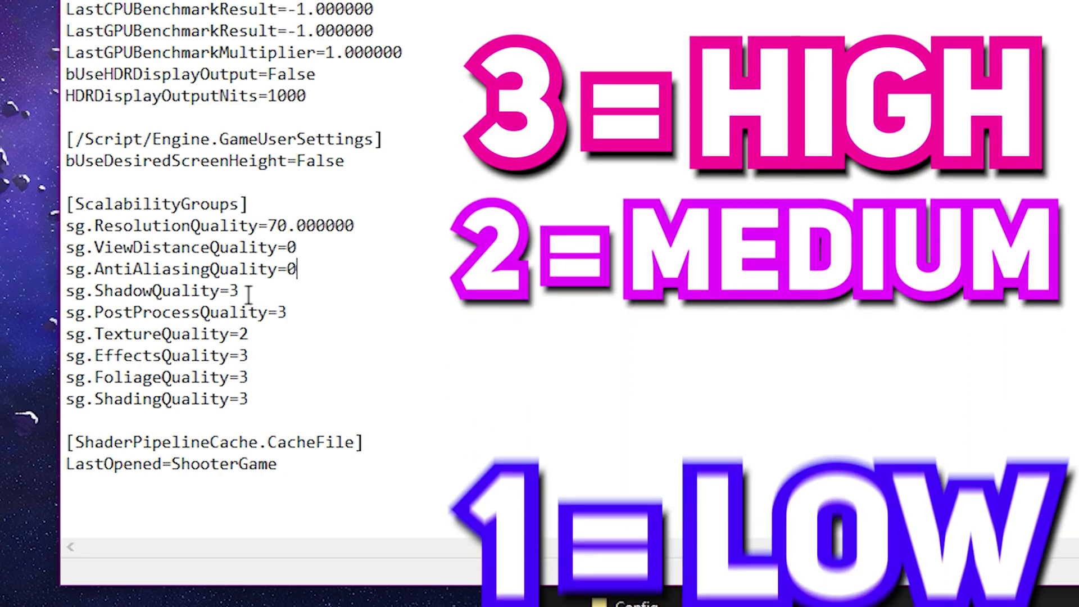
double_click(234, 291)
text(0)
double_click(281, 313)
text(0)
Step: Set Texture, Effects, Foliage and Shading quality values to 0
double_click(244, 335)
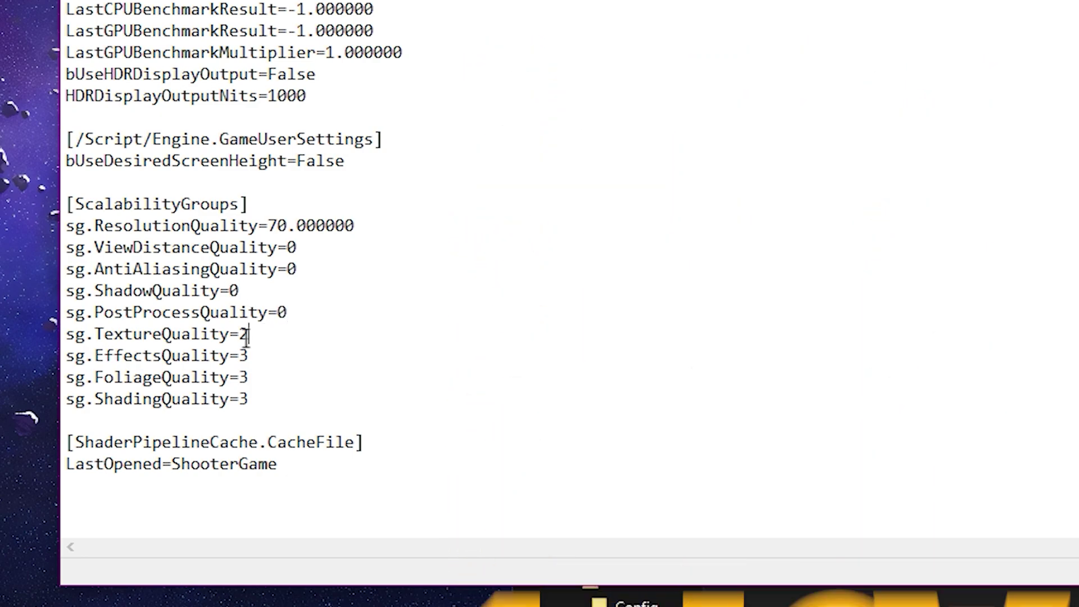
text(0)
drag(256, 356, 247, 377)
click(246, 359)
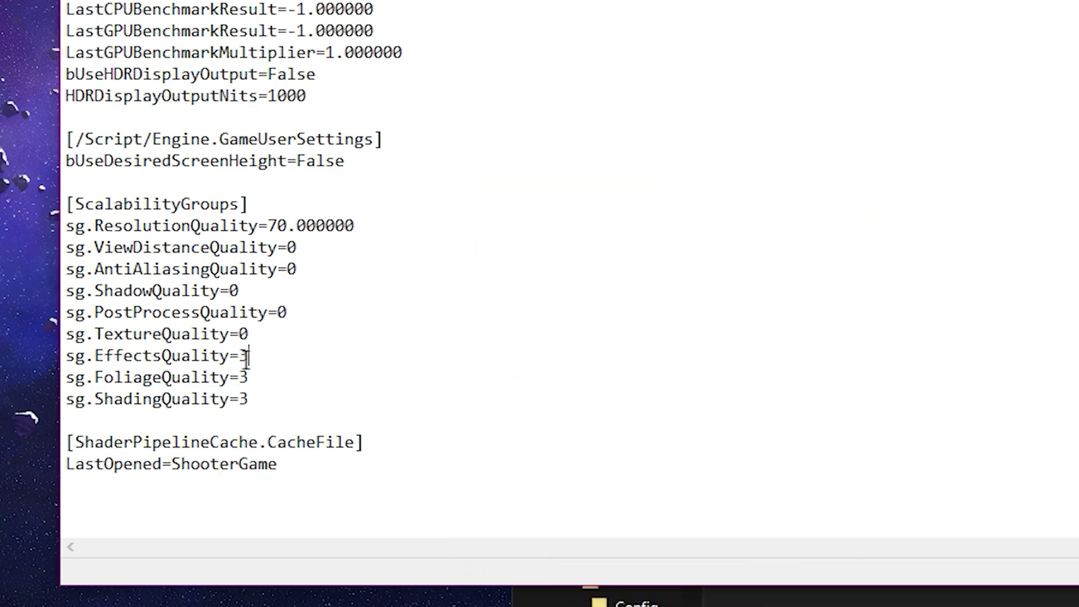
text(0)
double_click(245, 377)
text(0)
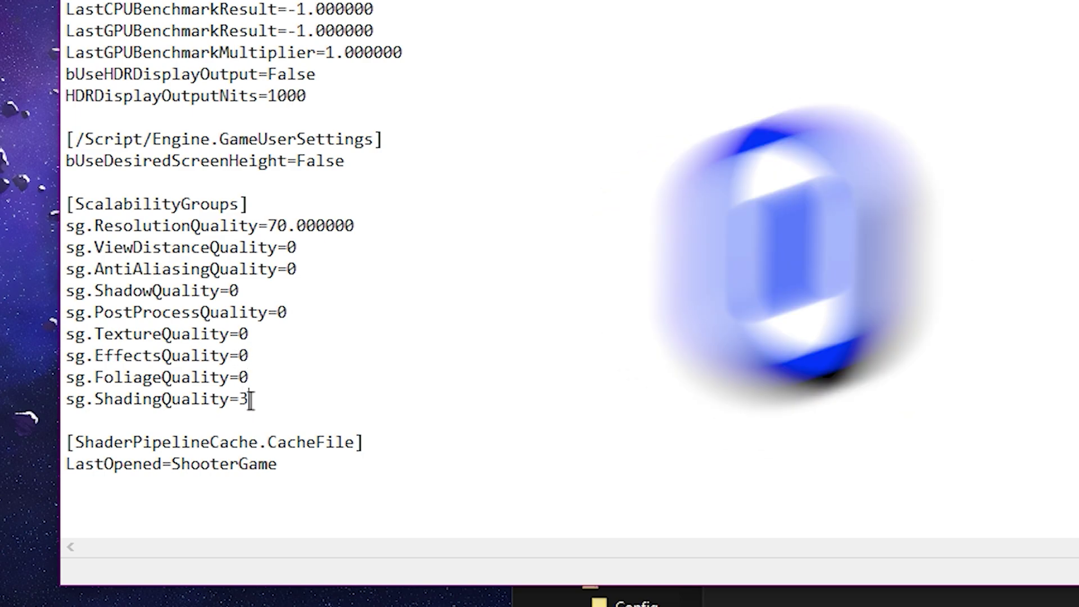
double_click(245, 399)
text(0)
scroll(313, 382, up, 5)
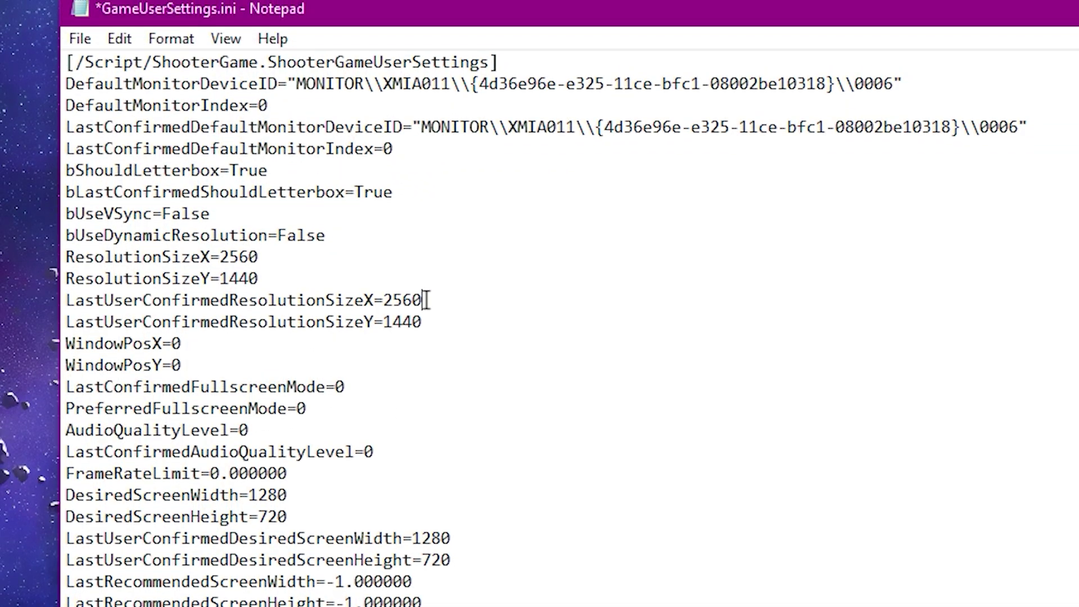
Step: Replace the 2560 confirmed-resolution width with 1280 and the height with 720
drag(441, 318, 384, 301)
click(436, 328)
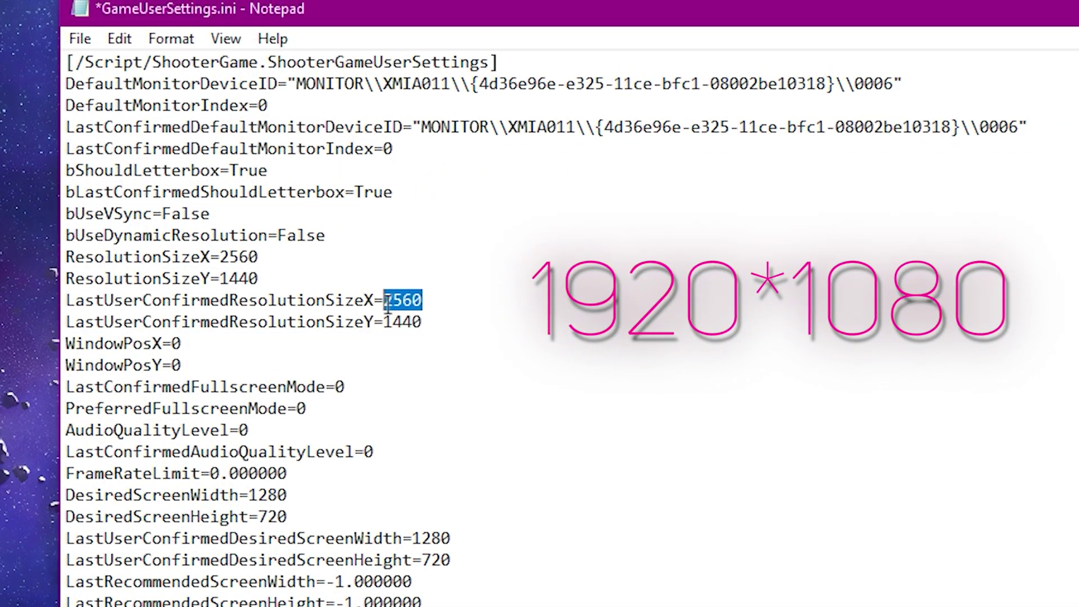
text(1280)
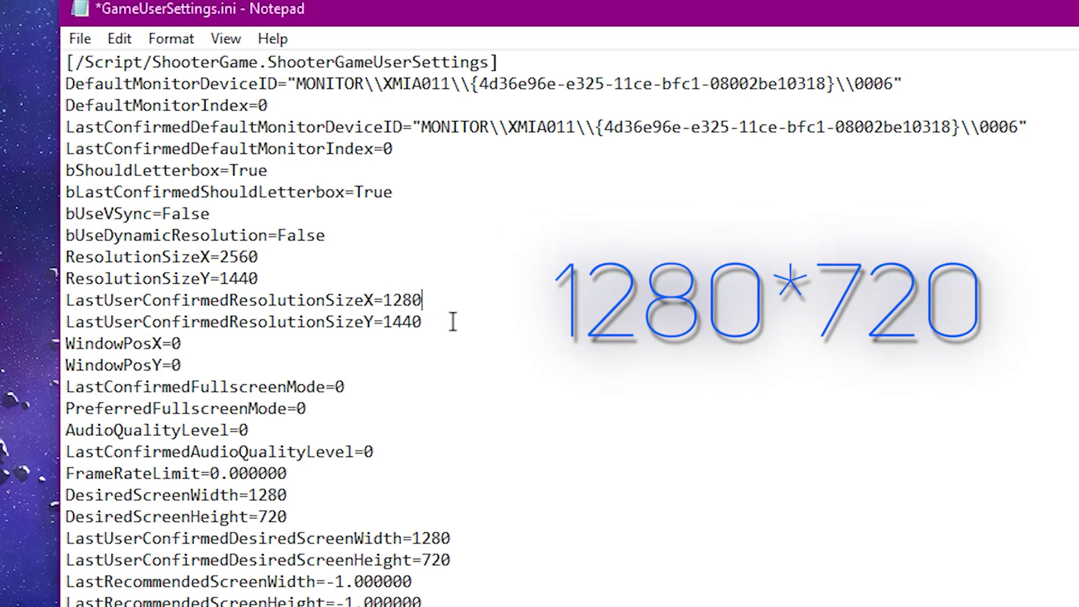
text(7)
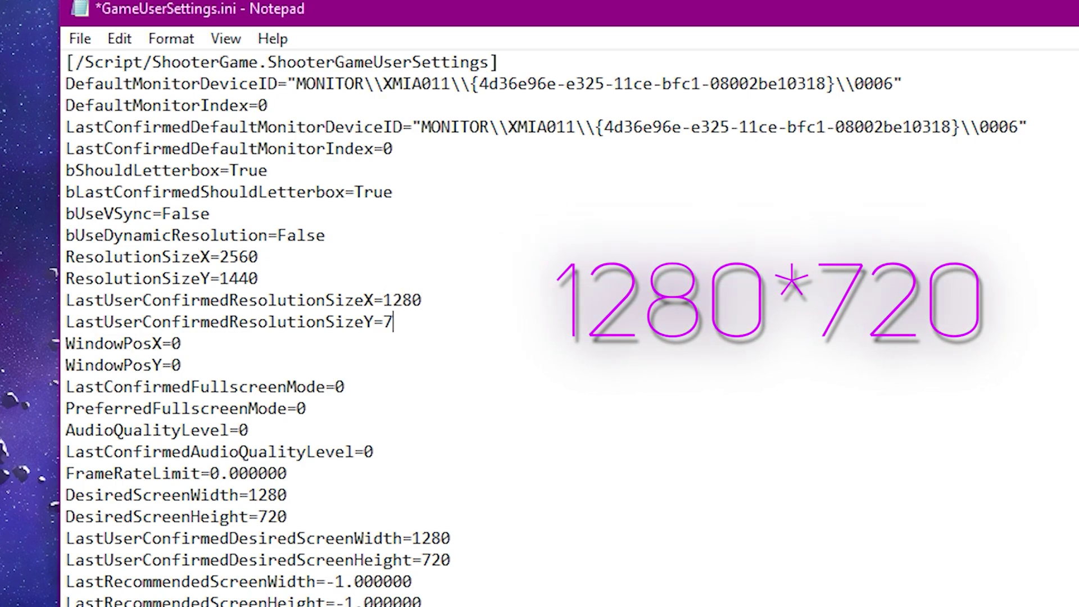
text(20)
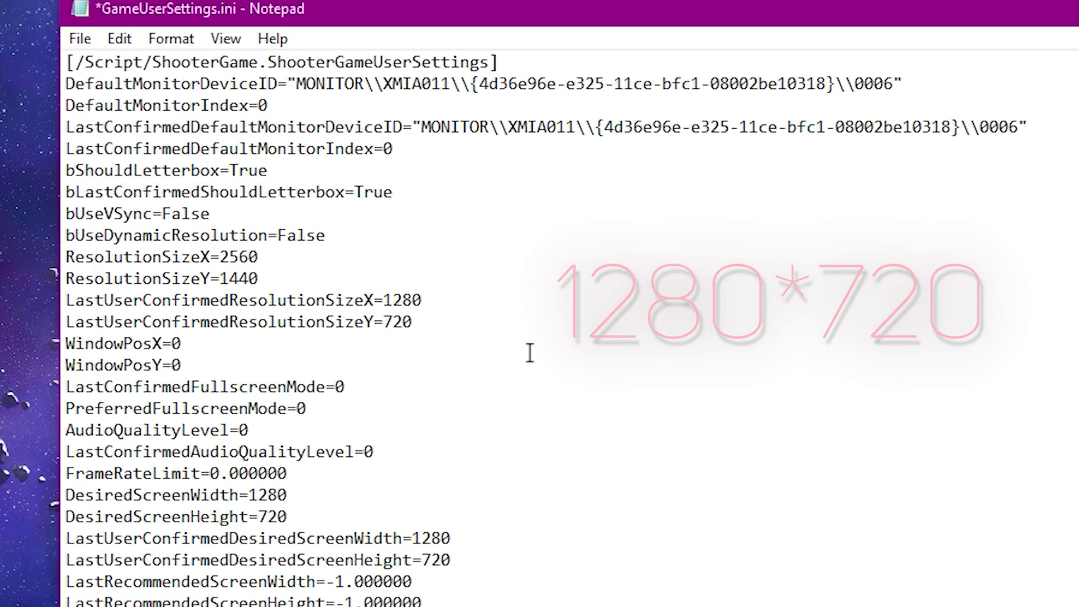
click(530, 353)
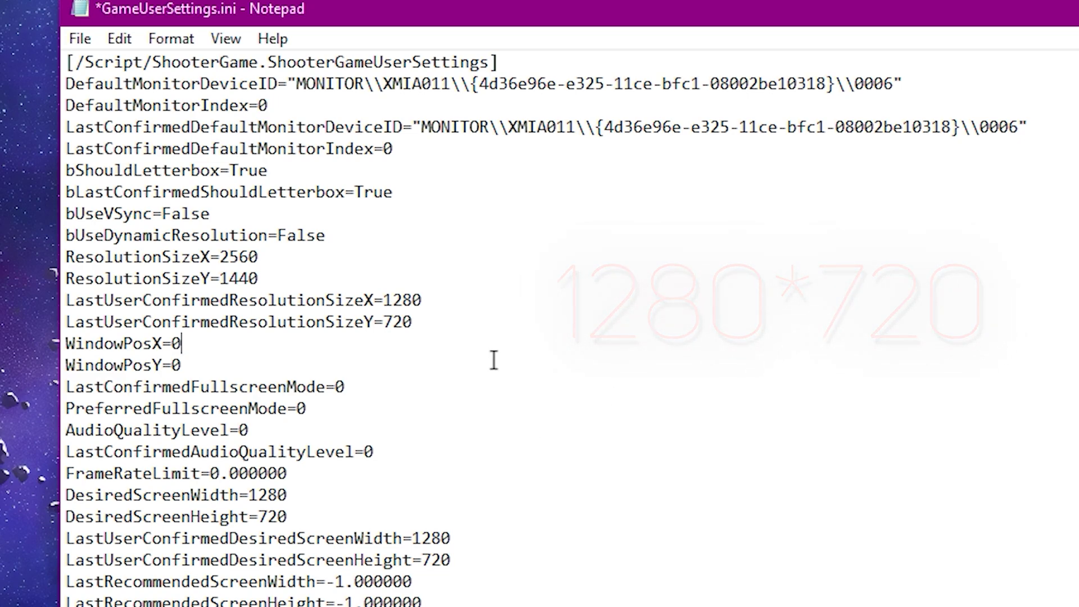
scroll(371, 309, down, 5)
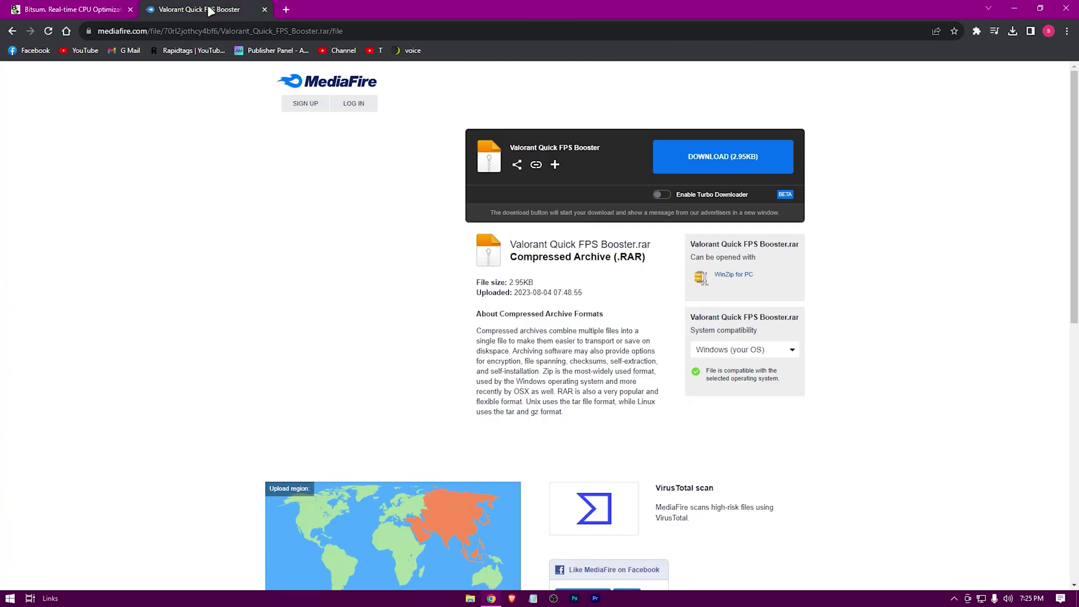
Step: Download free Process Lasso and the Valorant Quick FPS Booster archive, then extract the archive to the desktop
click(59, 7)
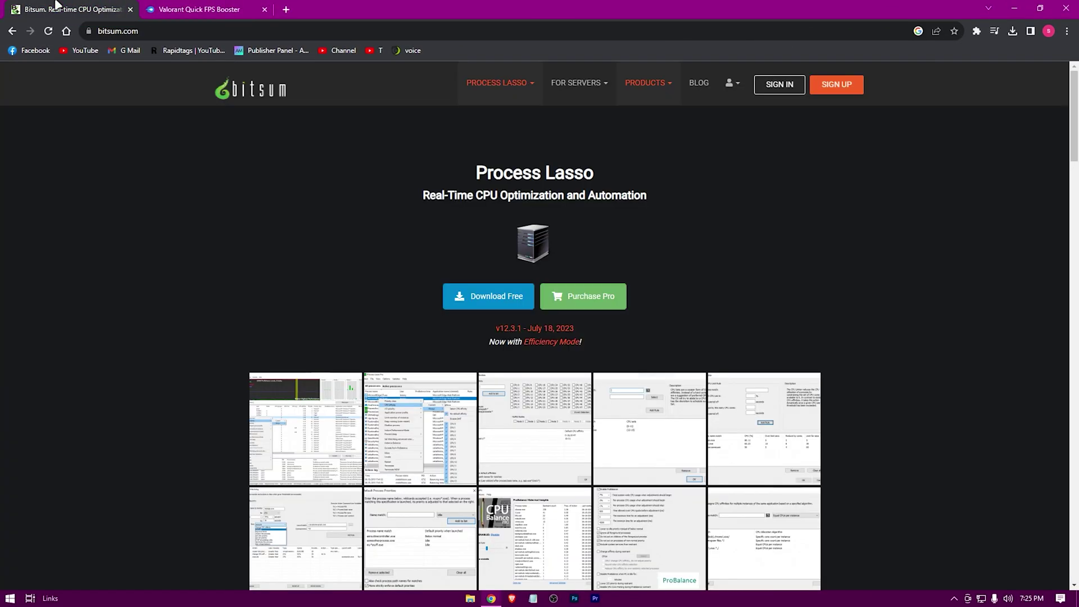
click(483, 292)
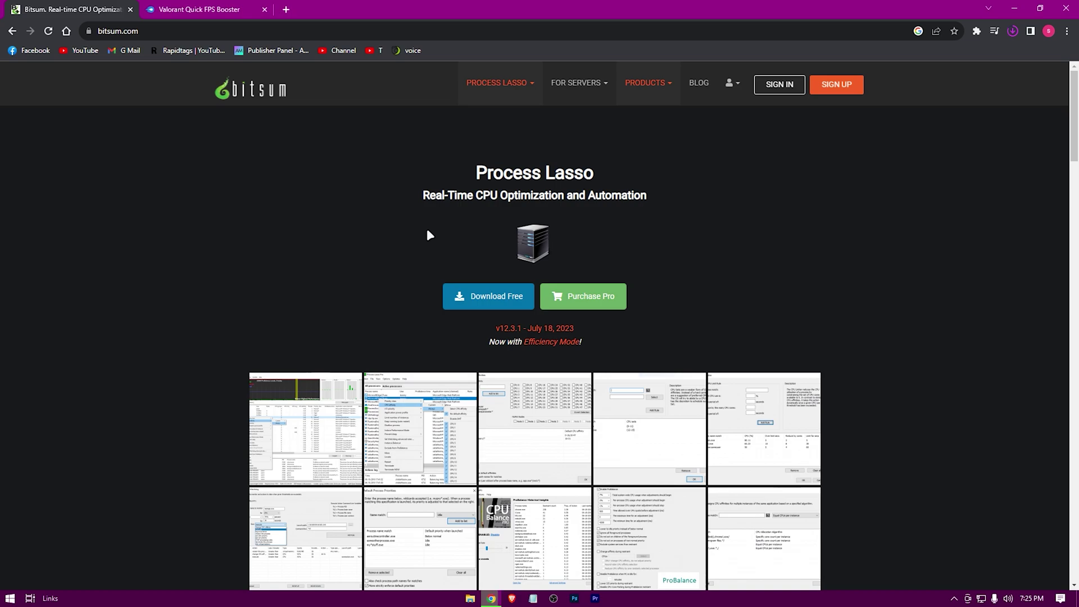
click(208, 11)
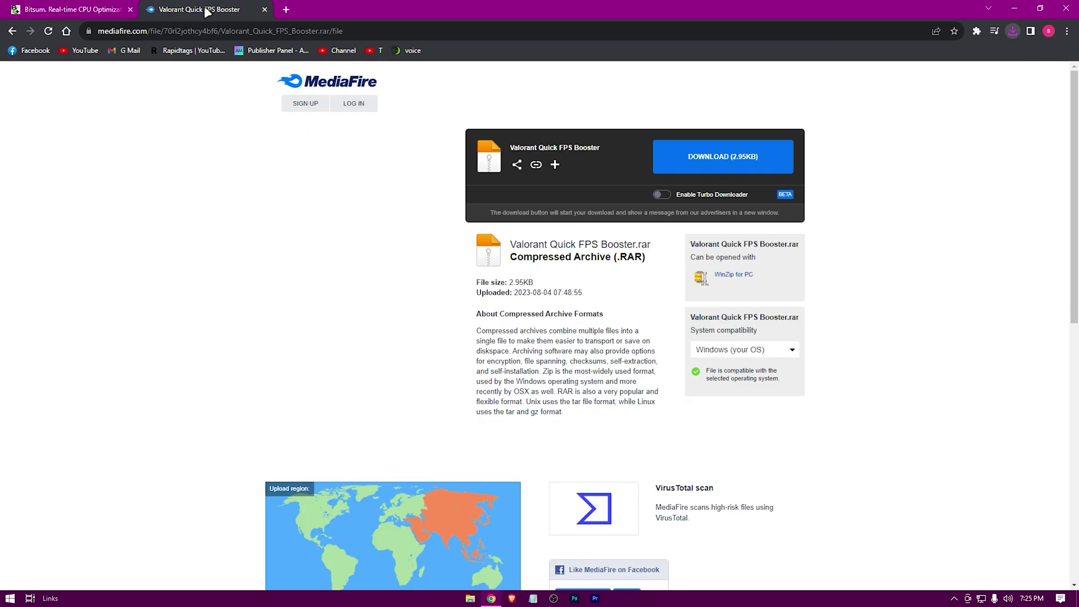
click(699, 160)
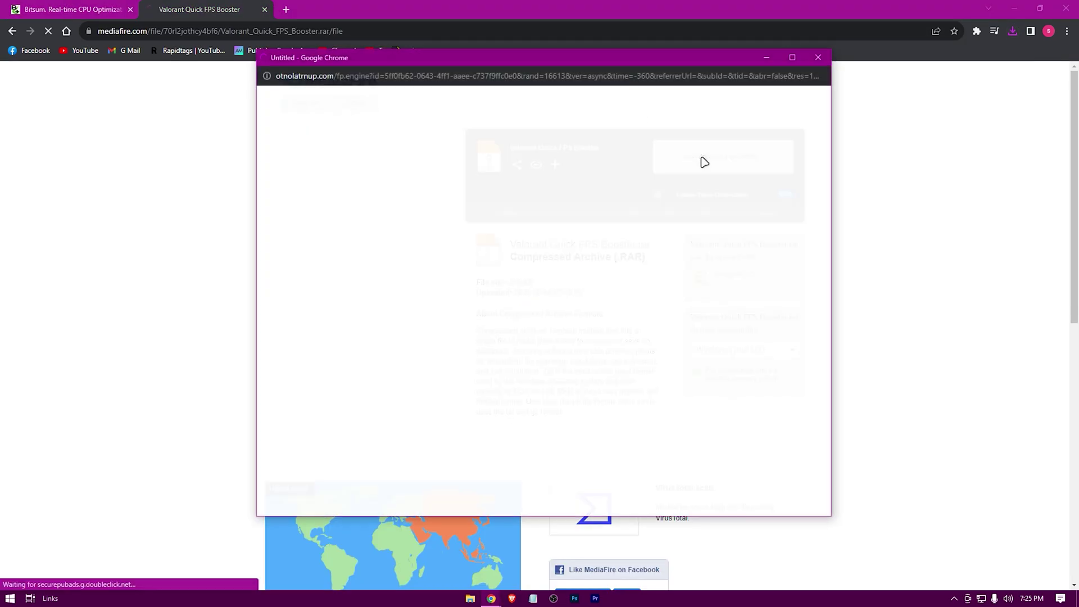
click(828, 62)
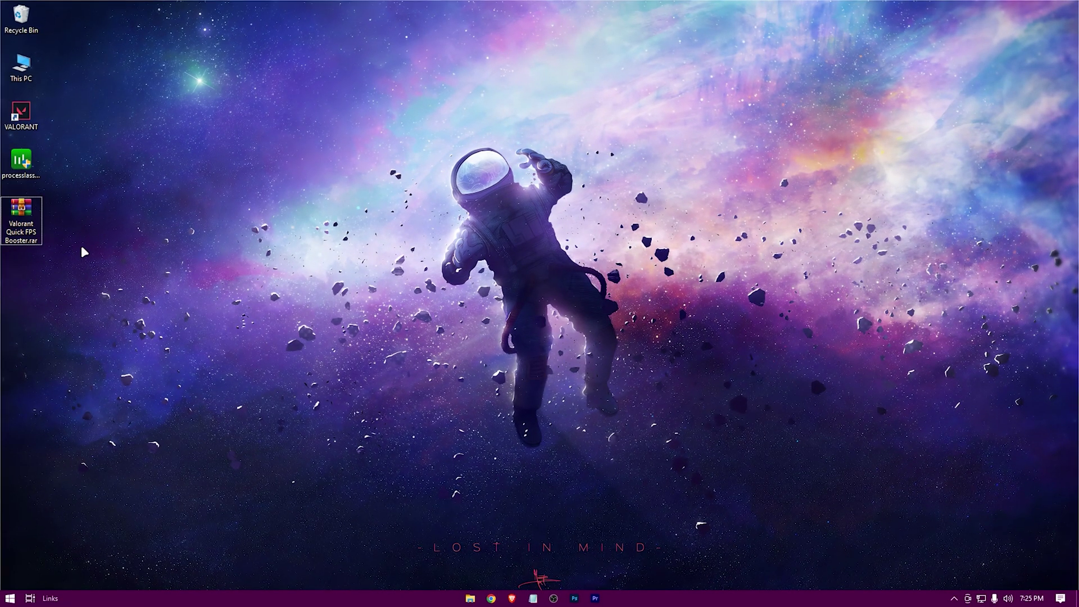
right_click(23, 225)
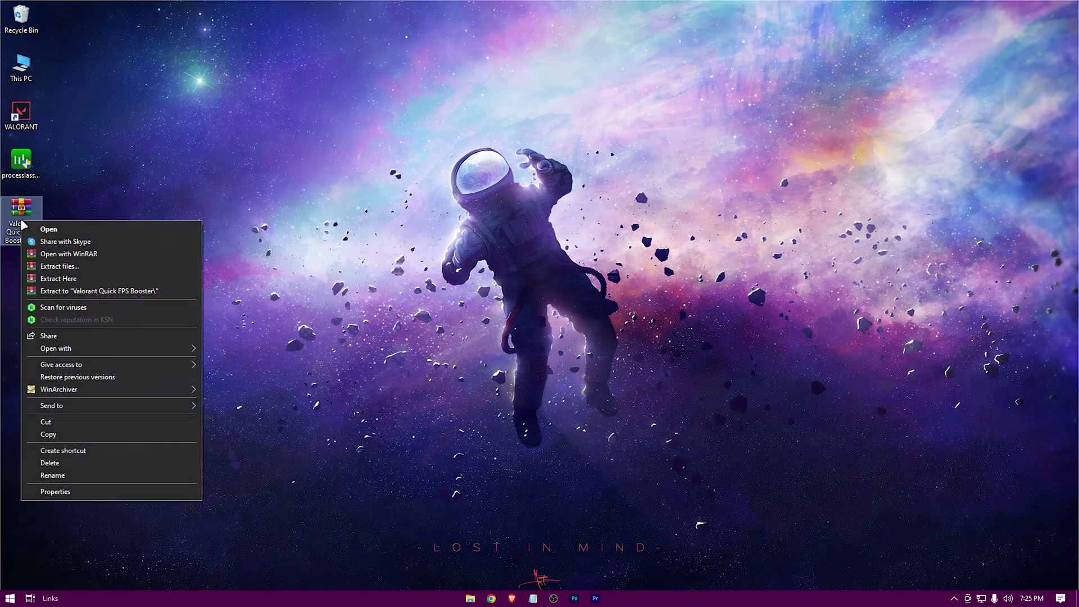
click(54, 280)
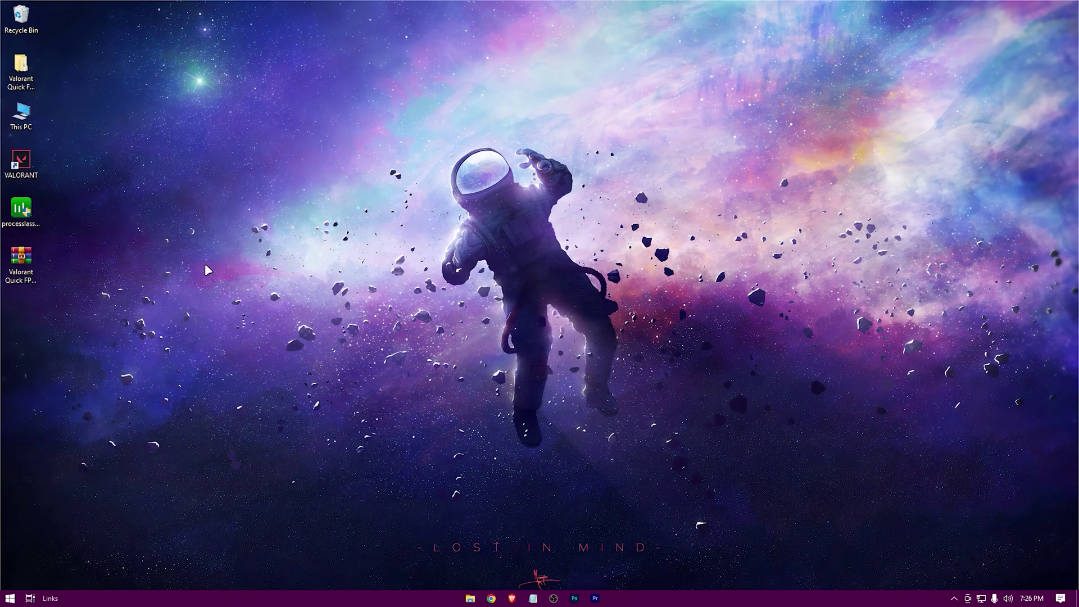
Step: Apply the Disable Power Throttling registry tweak from the Registry Optimizations folder
double_click(24, 78)
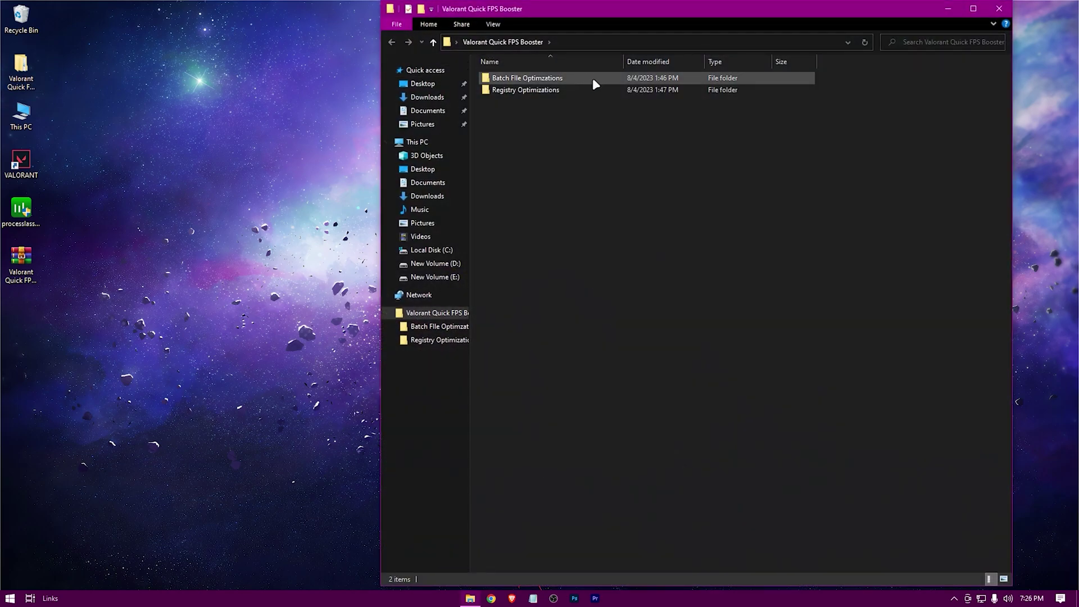
double_click(557, 91)
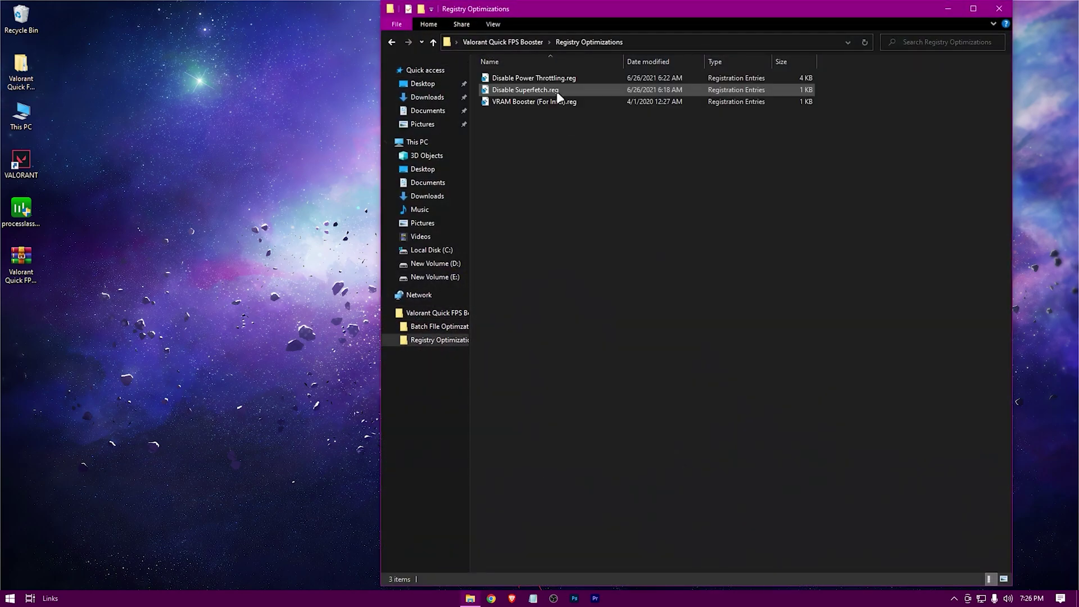
mouse_move(536, 100)
mouse_down()
mouse_move(528, 108)
mouse_move(557, 76)
mouse_up()
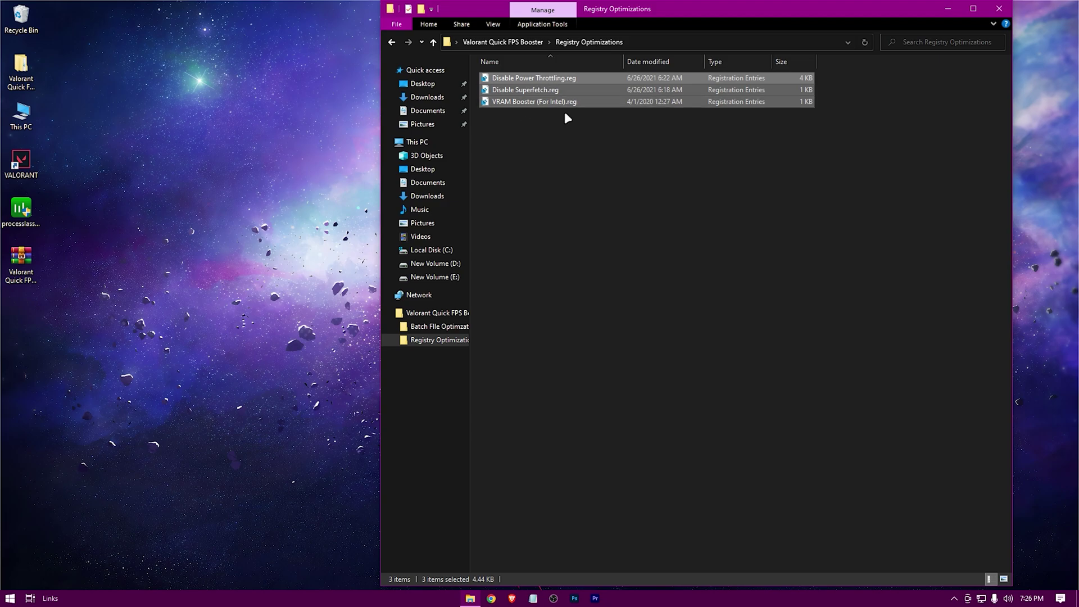
click(558, 129)
click(505, 80)
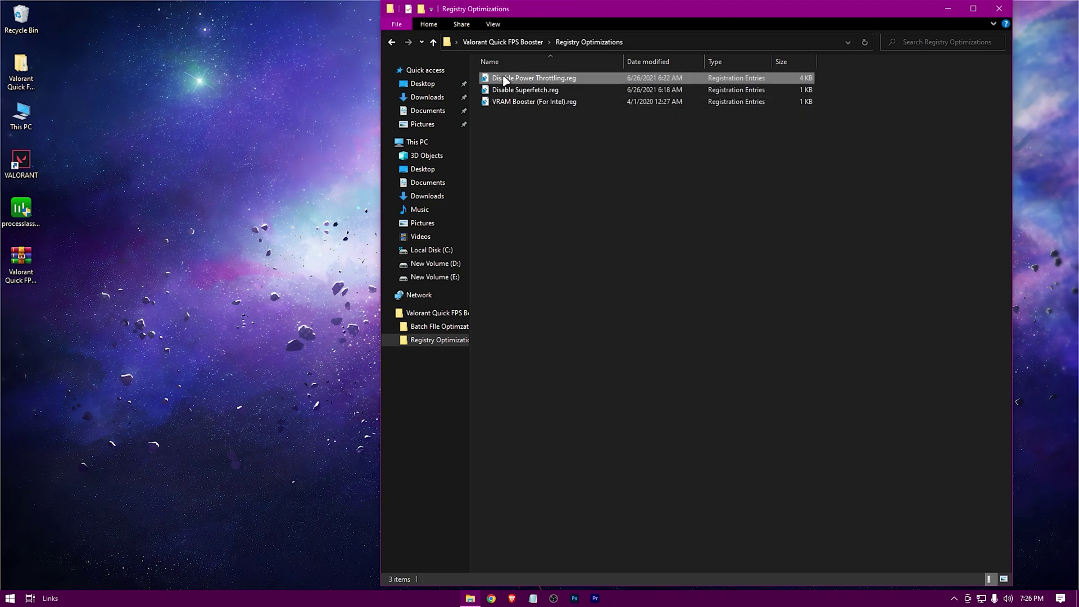
double_click(601, 76)
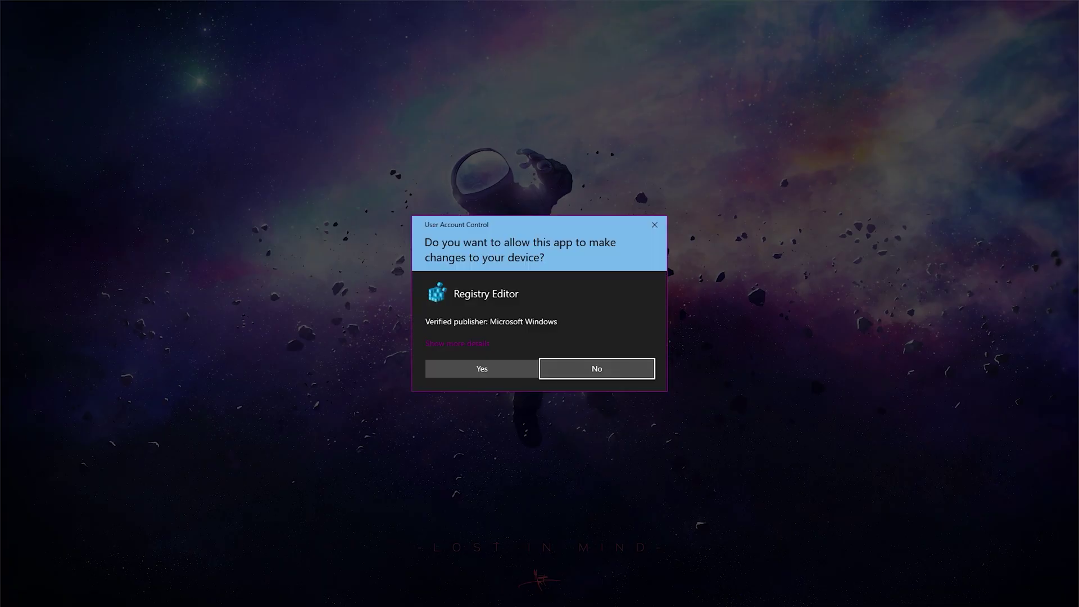
click(475, 362)
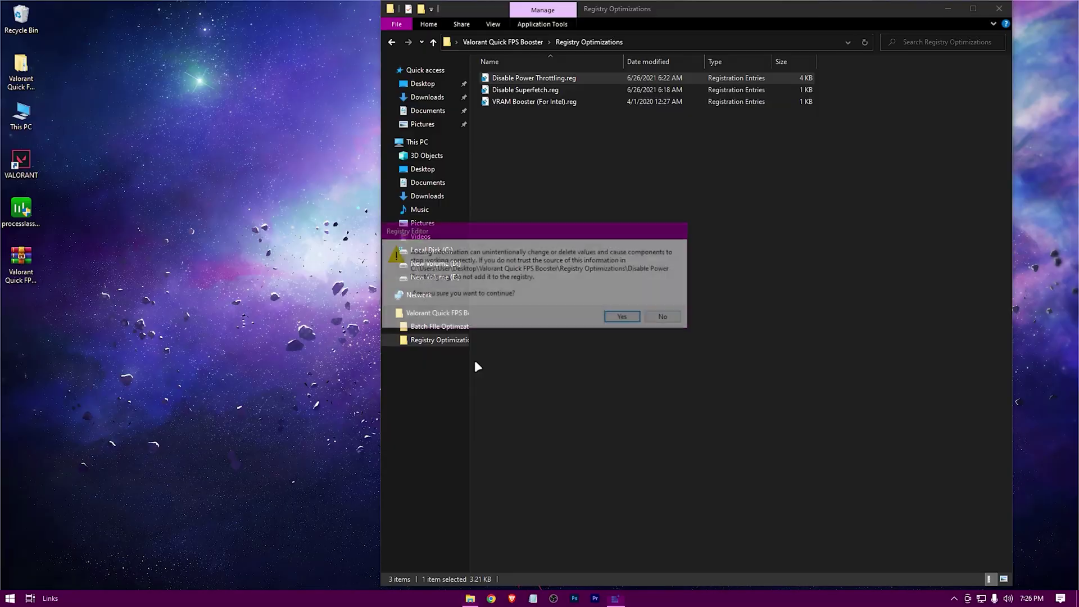
click(626, 316)
click(666, 302)
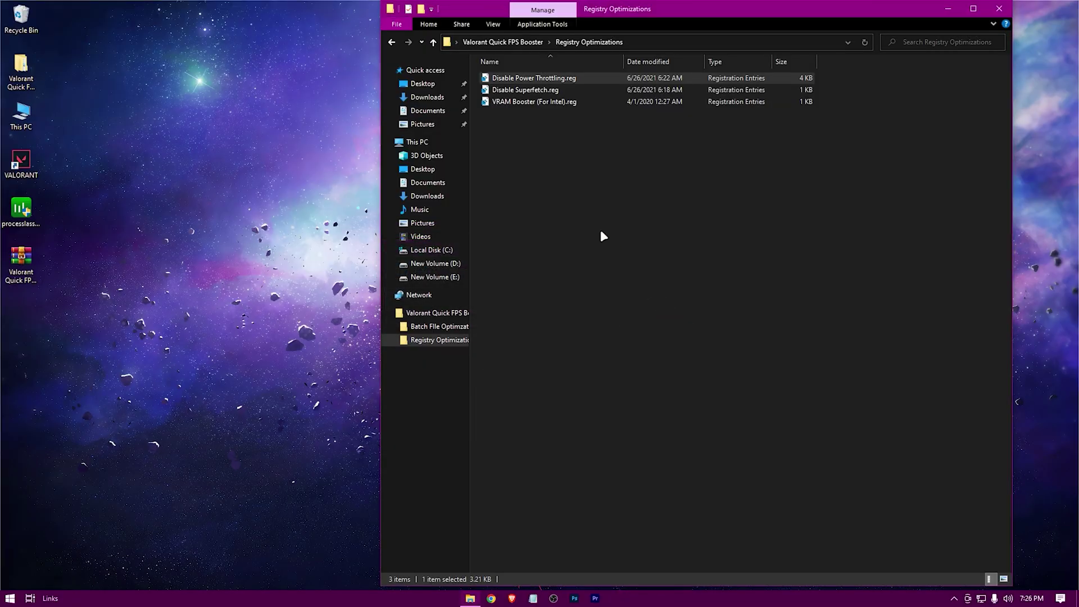
Step: Apply the Disable Superfetch registry tweak, then inspect the VRAM Booster (For Intel) file
click(525, 90)
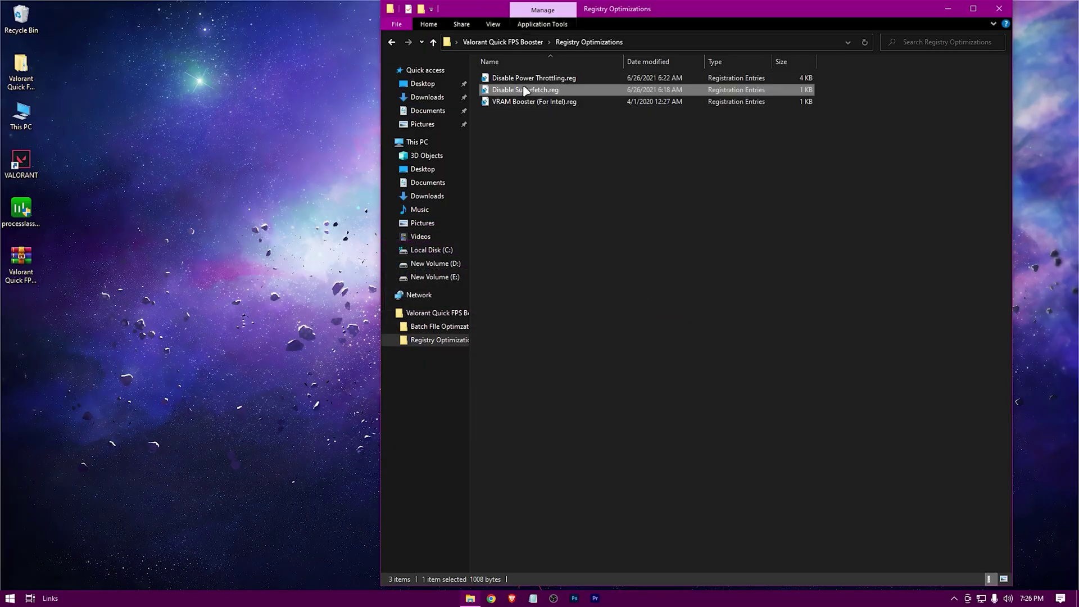
double_click(578, 90)
click(481, 366)
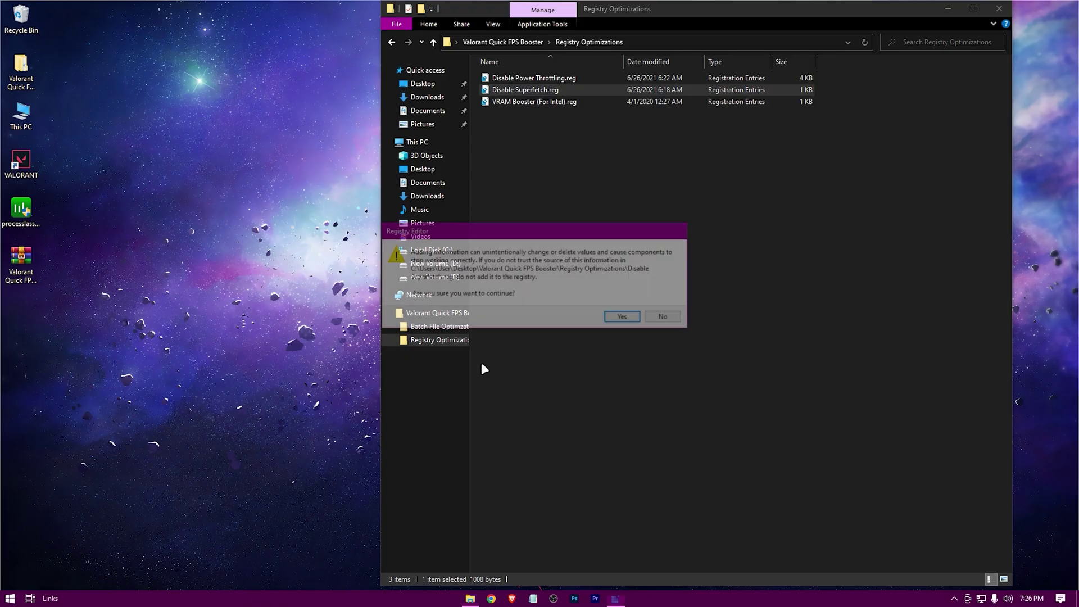
click(621, 316)
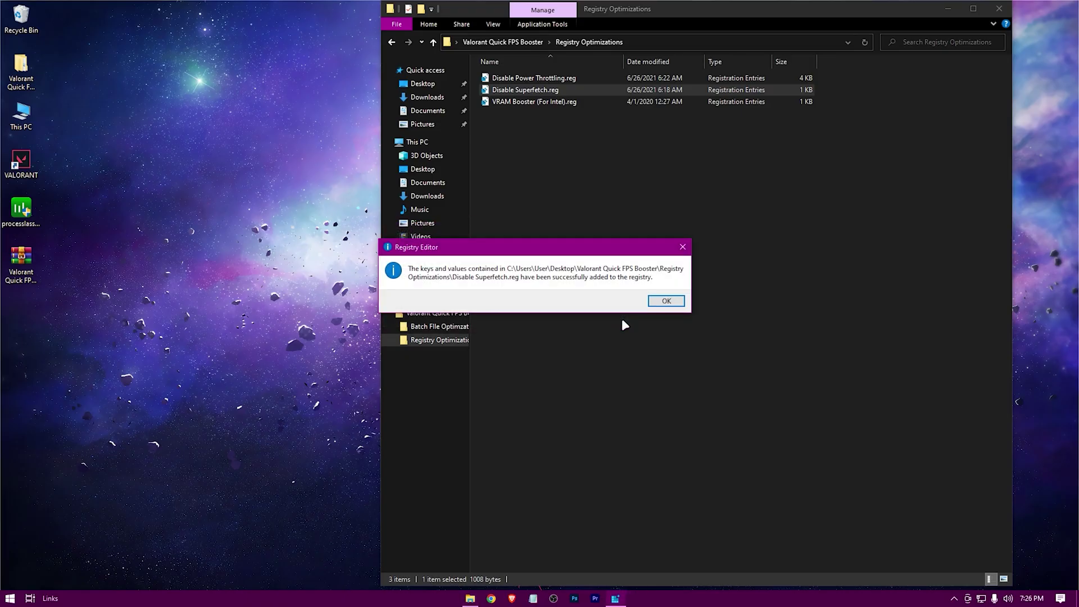
click(663, 301)
click(664, 305)
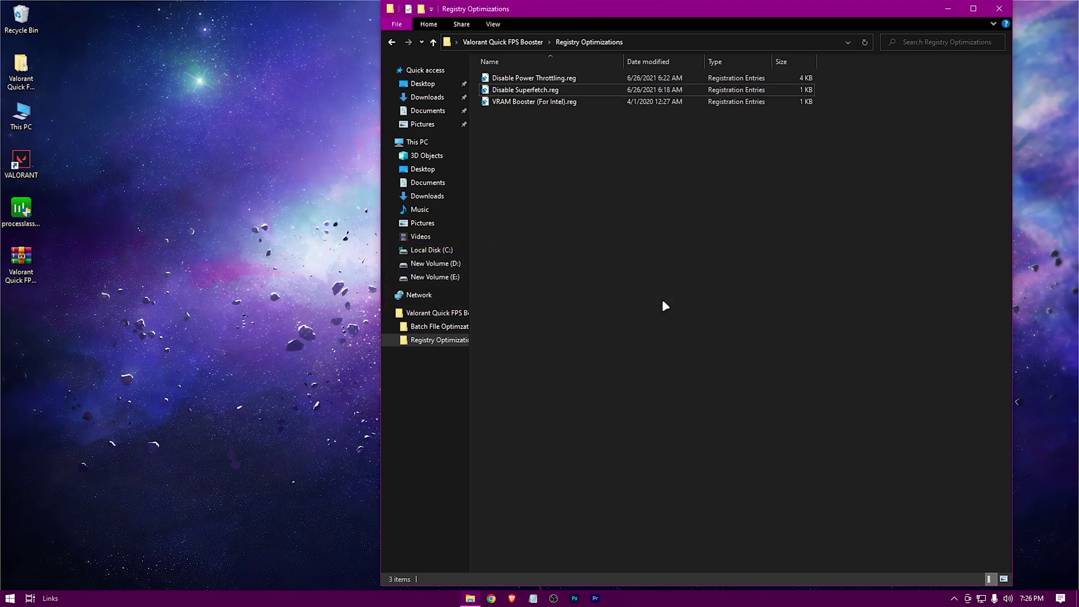
click(561, 102)
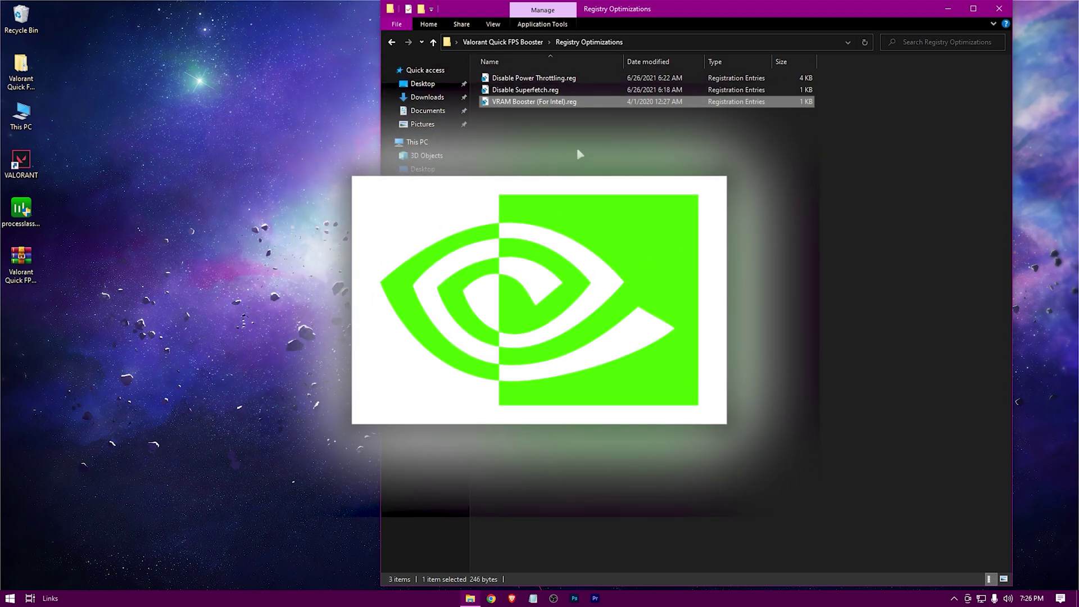
click(562, 132)
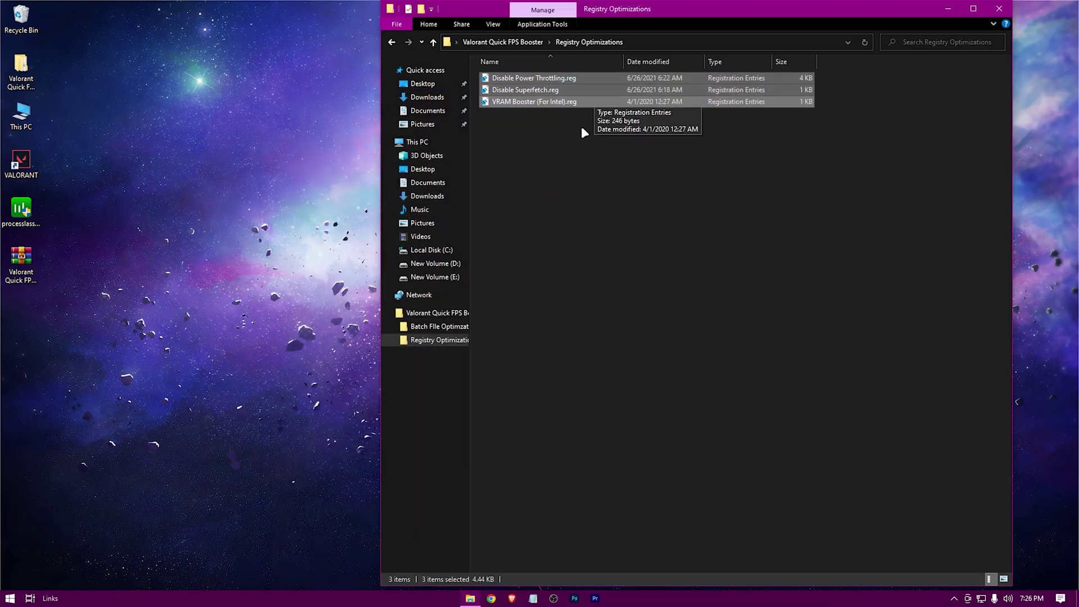
click(525, 90)
right_click(537, 104)
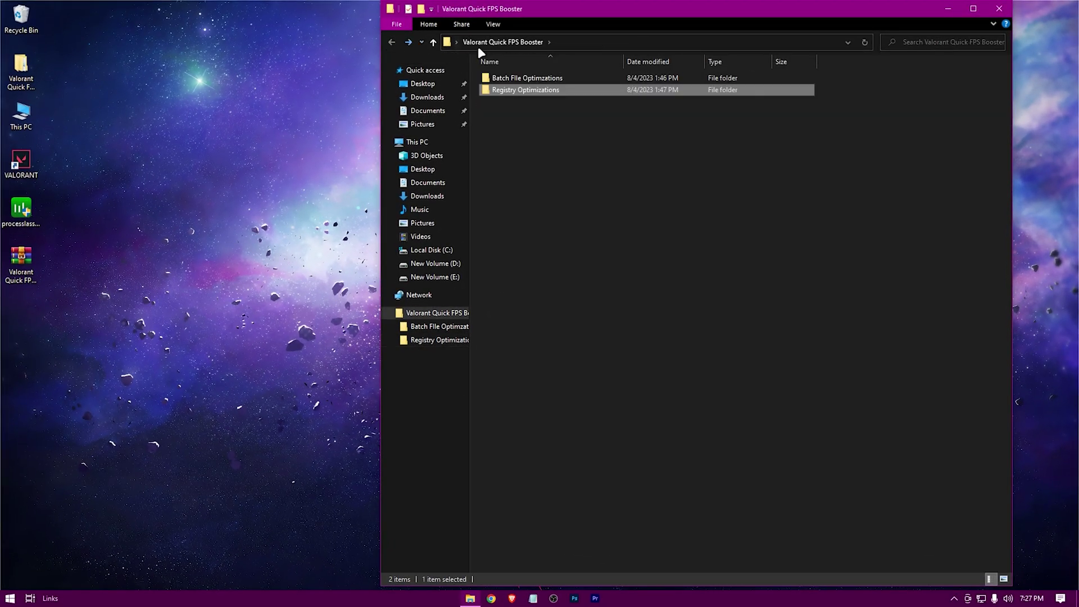
Step: Run the Cache Cleaner and Delete Log Files batch files in Batch File Optimizations
double_click(525, 80)
drag(515, 164, 569, 111)
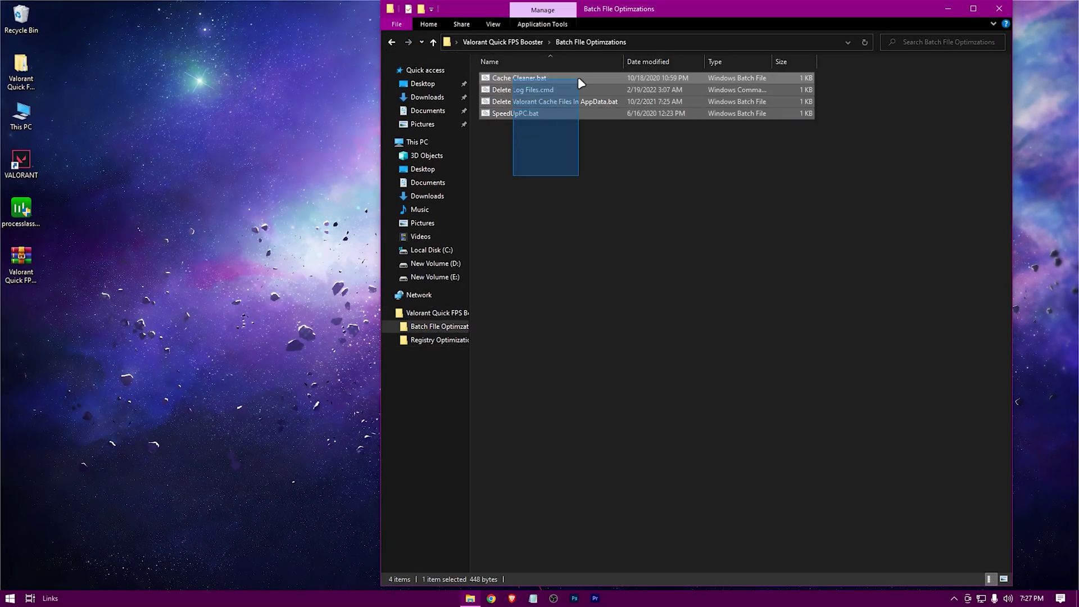
click(569, 162)
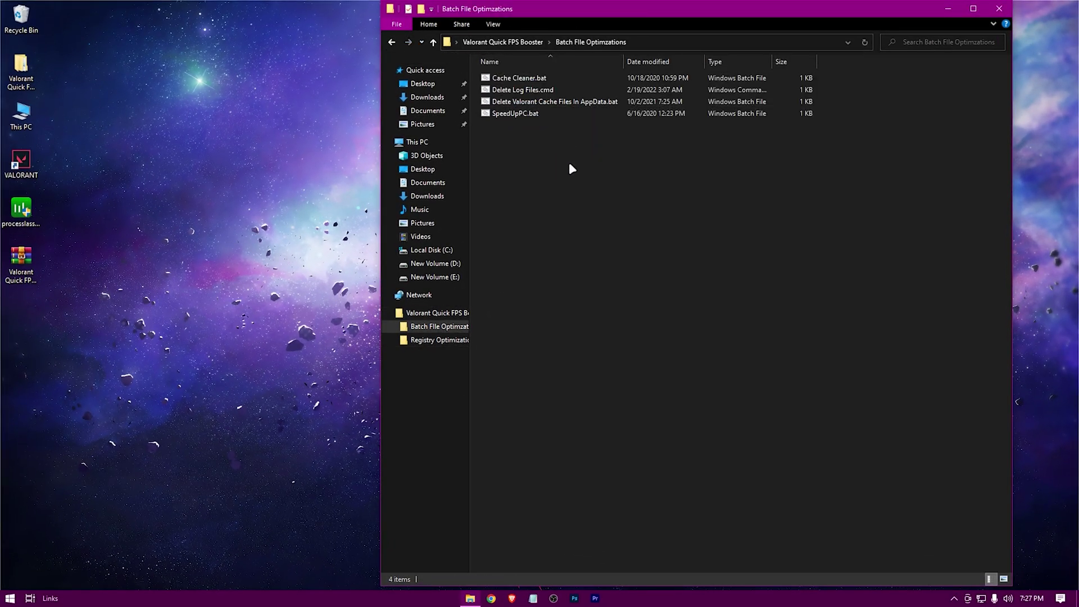
double_click(520, 79)
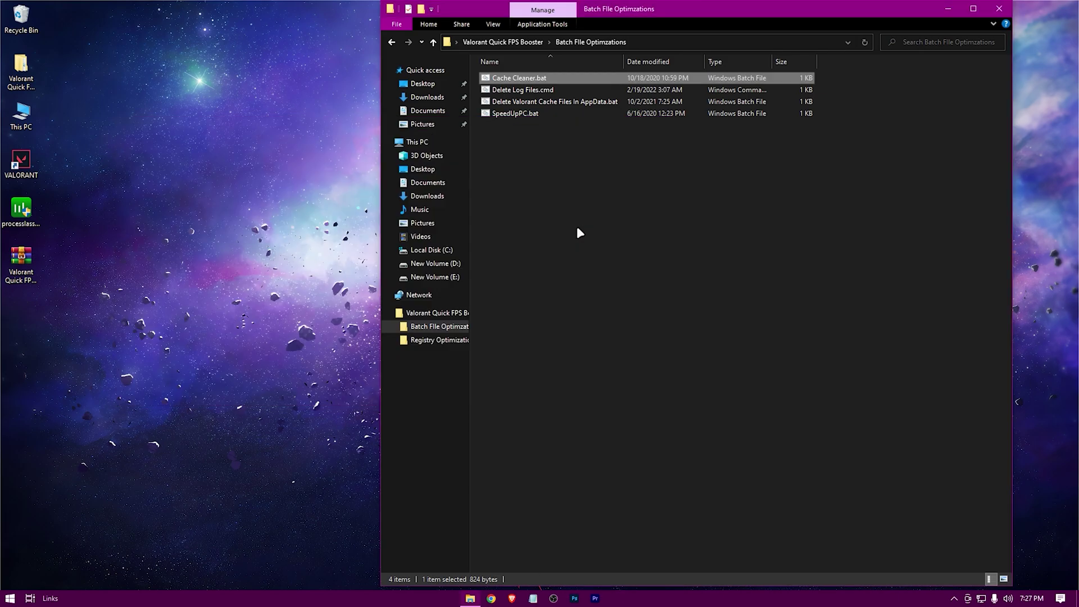
key(Down)
key(Return)
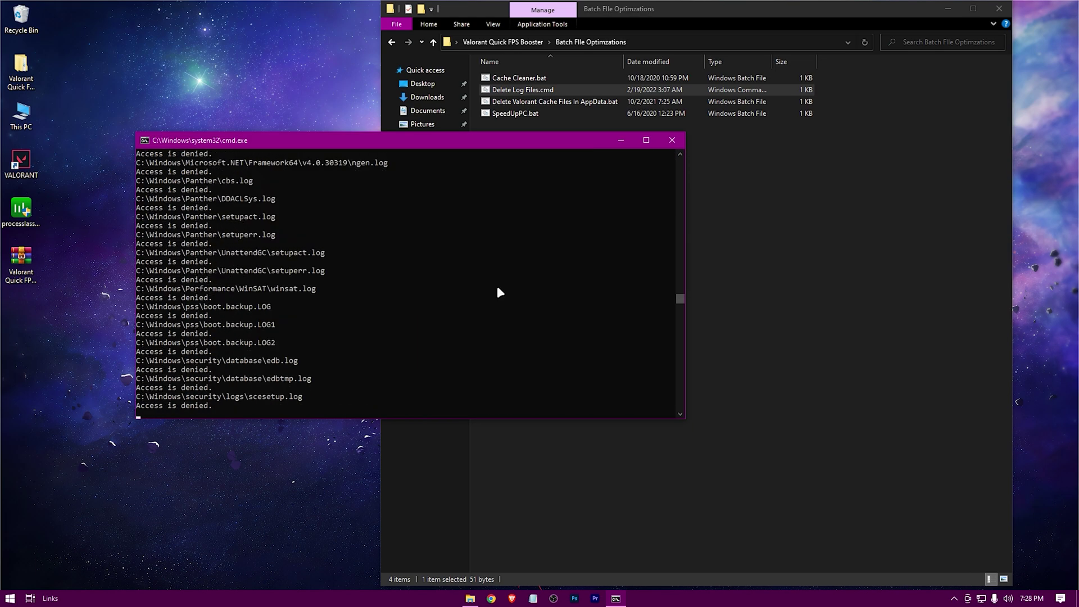
Step: Run the Valorant AppData cache deletion script, then close File Explorer
click(620, 102)
double_click(620, 102)
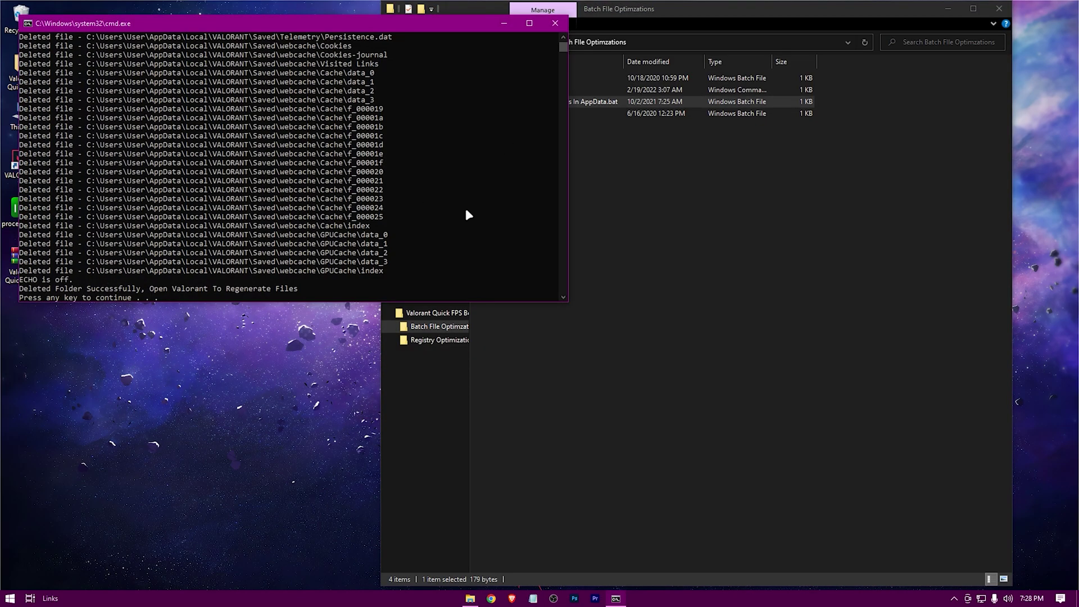
key(Return)
key(alt+Up)
click(550, 141)
key(alt+F4)
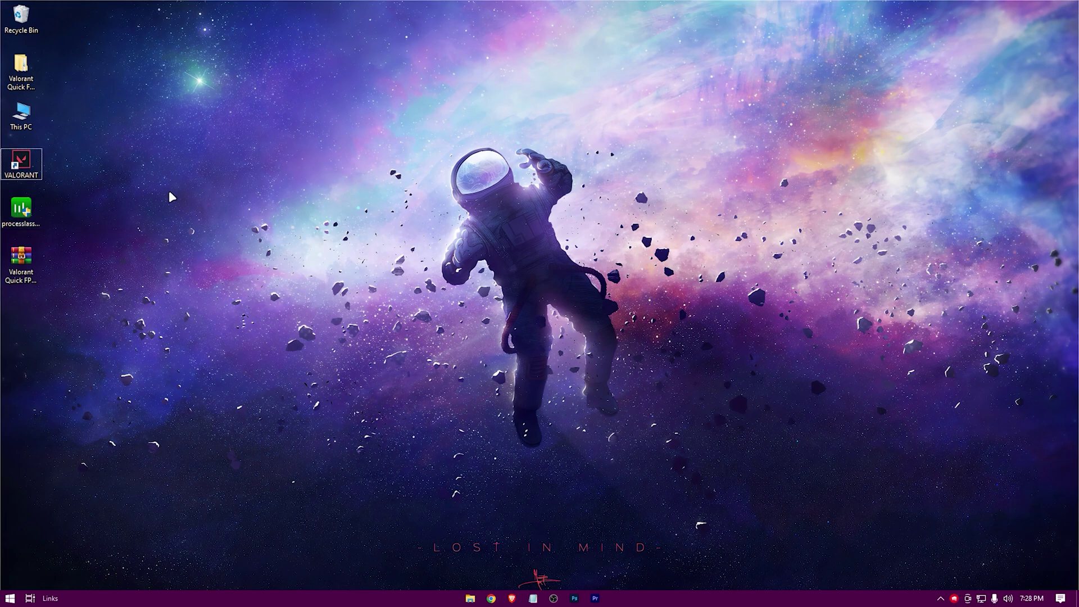
Step: Refresh the desktop and install Process Lasso, accepting the language and licence
right_click(282, 176)
click(304, 208)
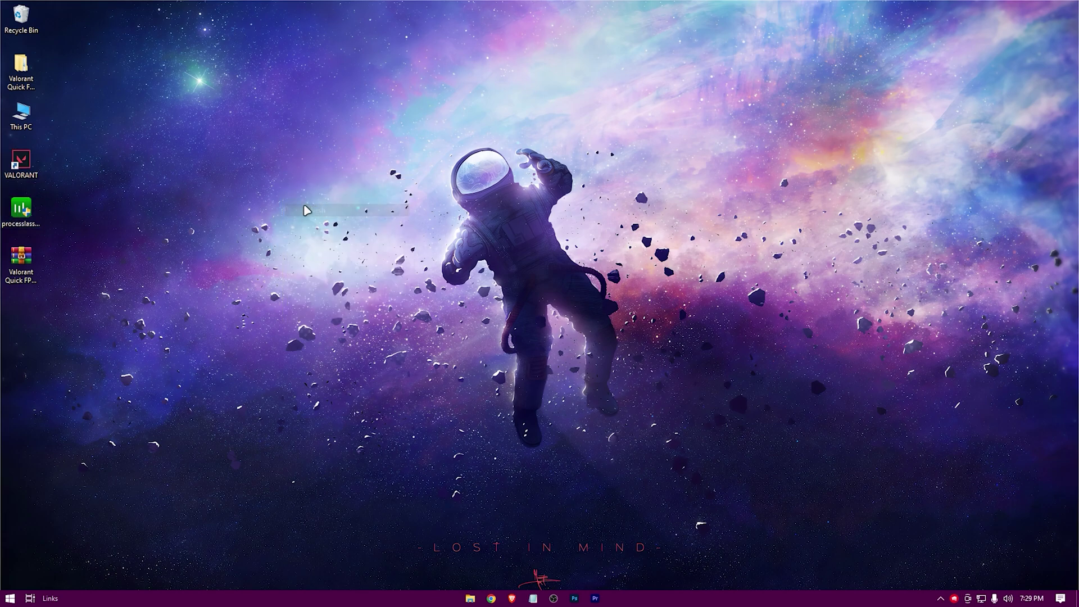
double_click(22, 210)
click(475, 374)
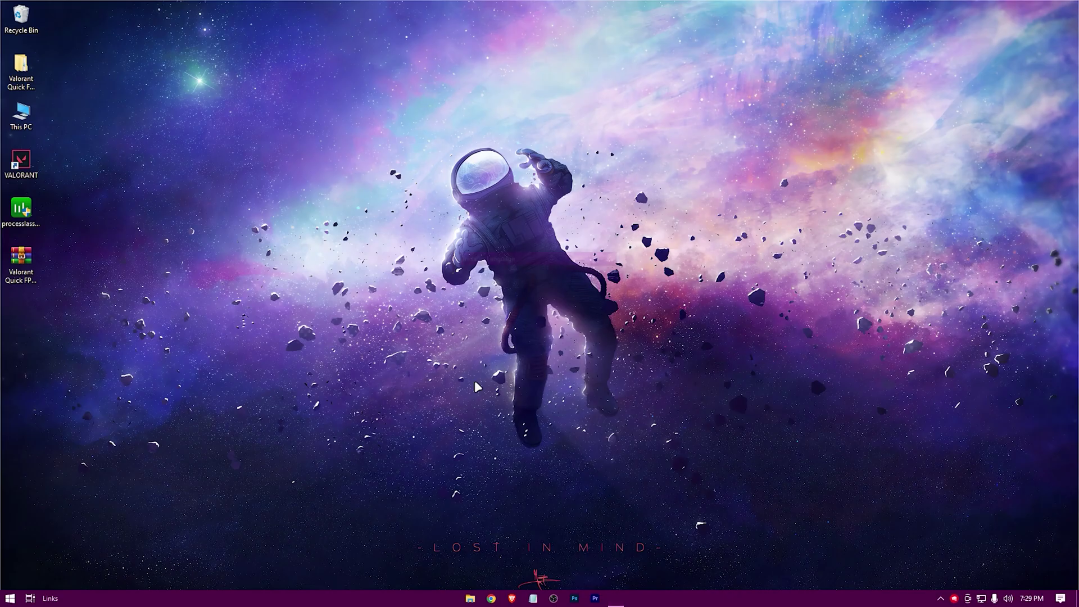
click(540, 328)
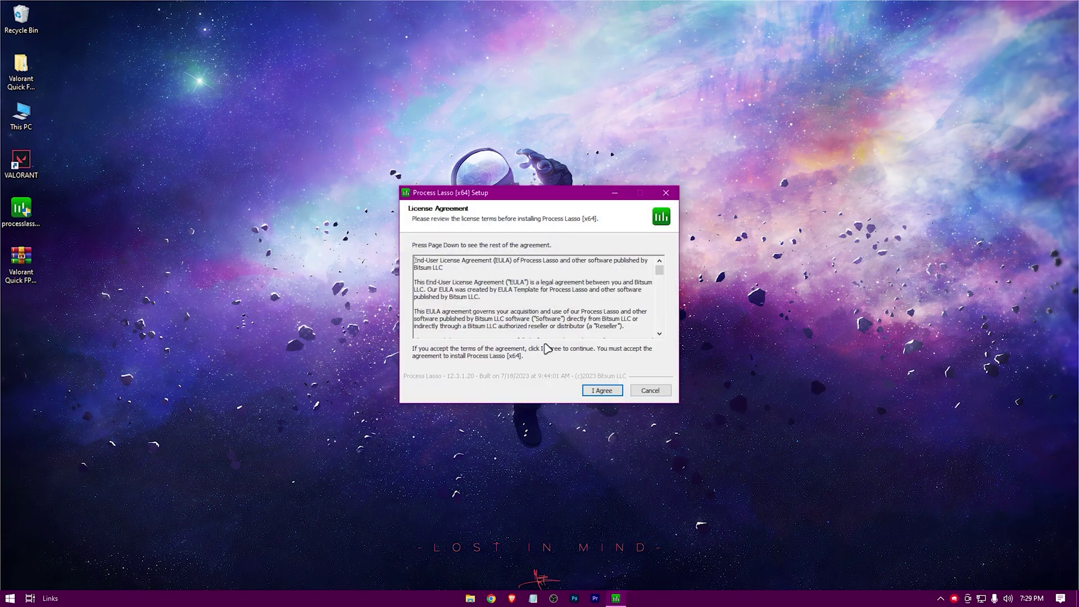
click(605, 391)
click(604, 390)
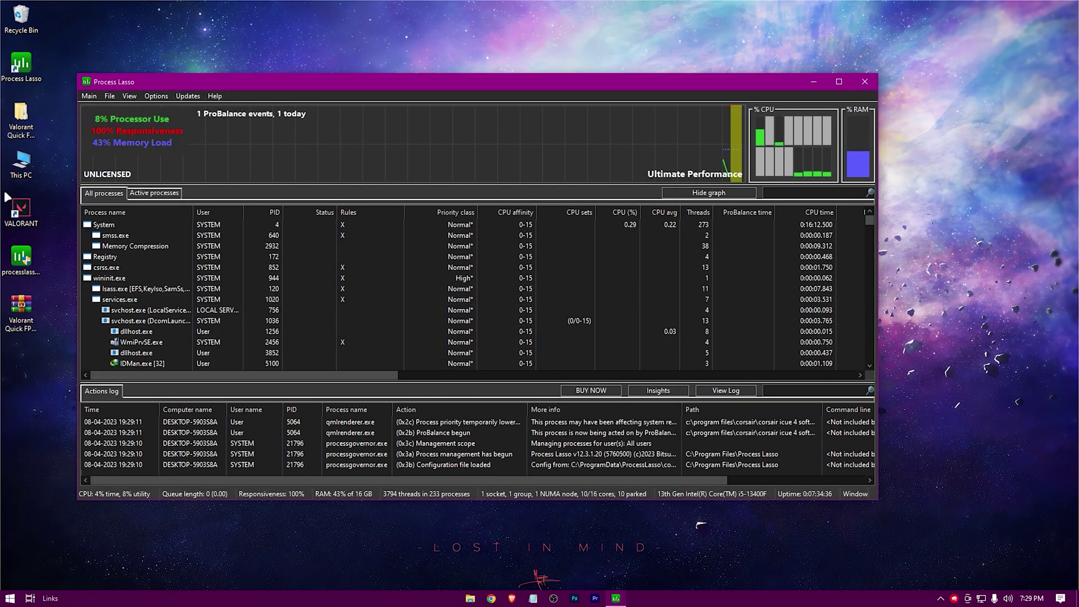
Step: Launch VALORANT, then in Process Lasso disable ProBalance and enable Performance Mode
click(19, 212)
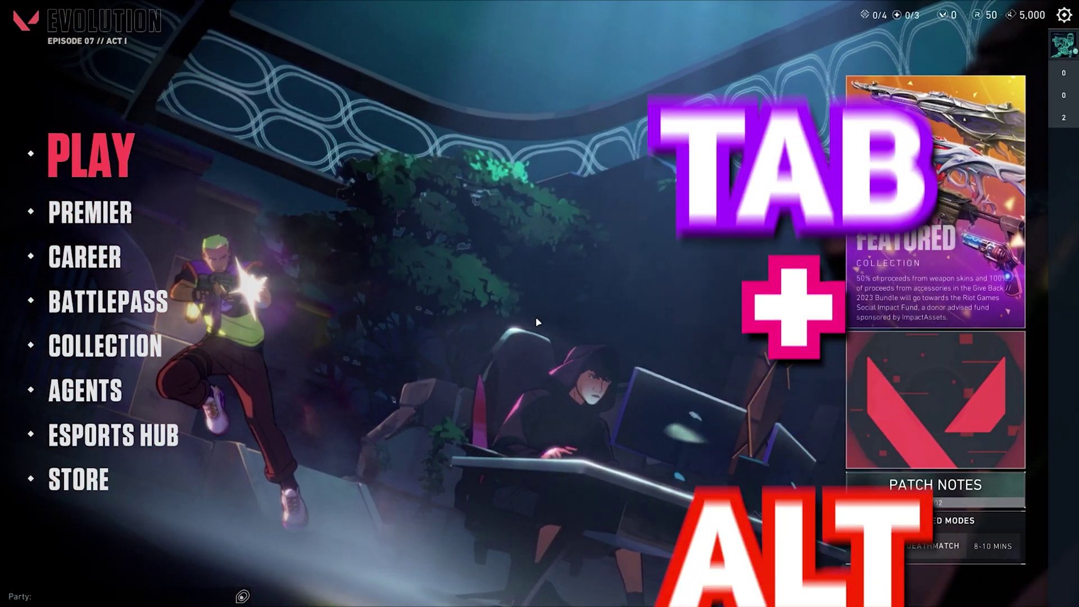
key(alt+Tab)
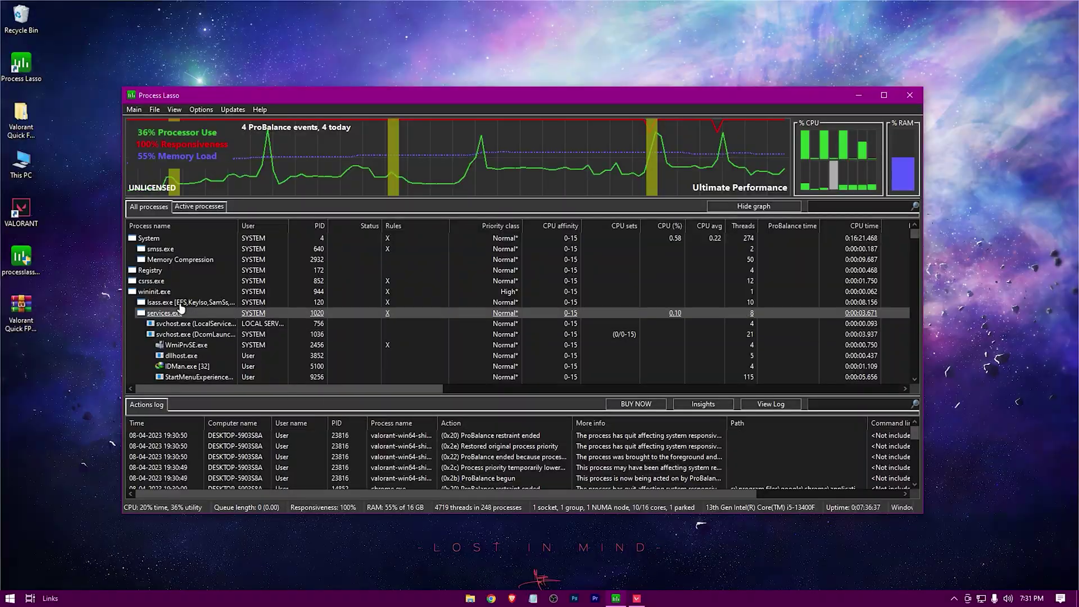
click(140, 110)
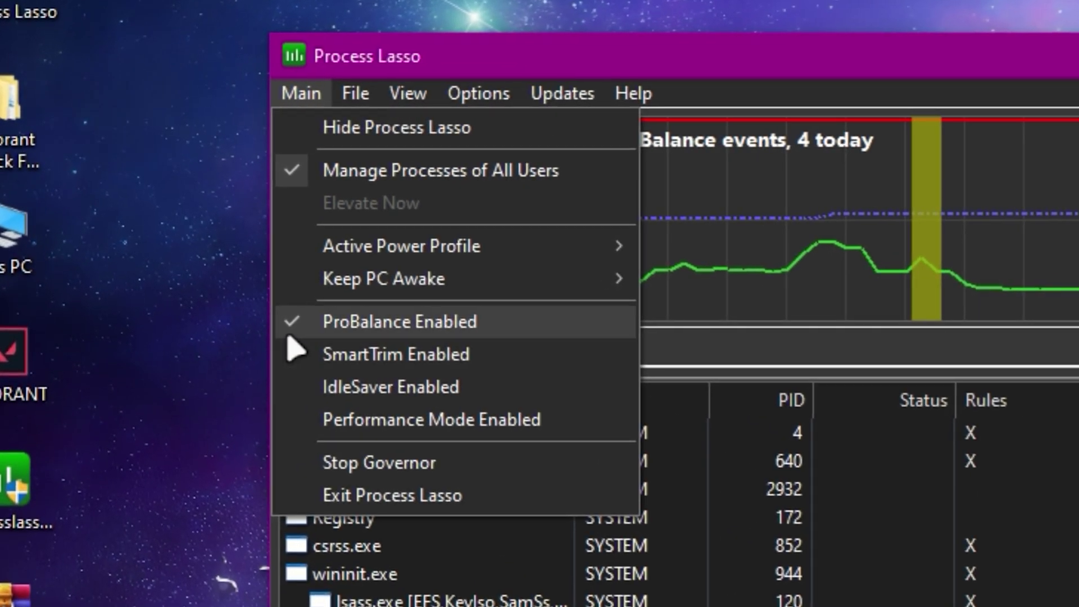
click(133, 196)
click(298, 96)
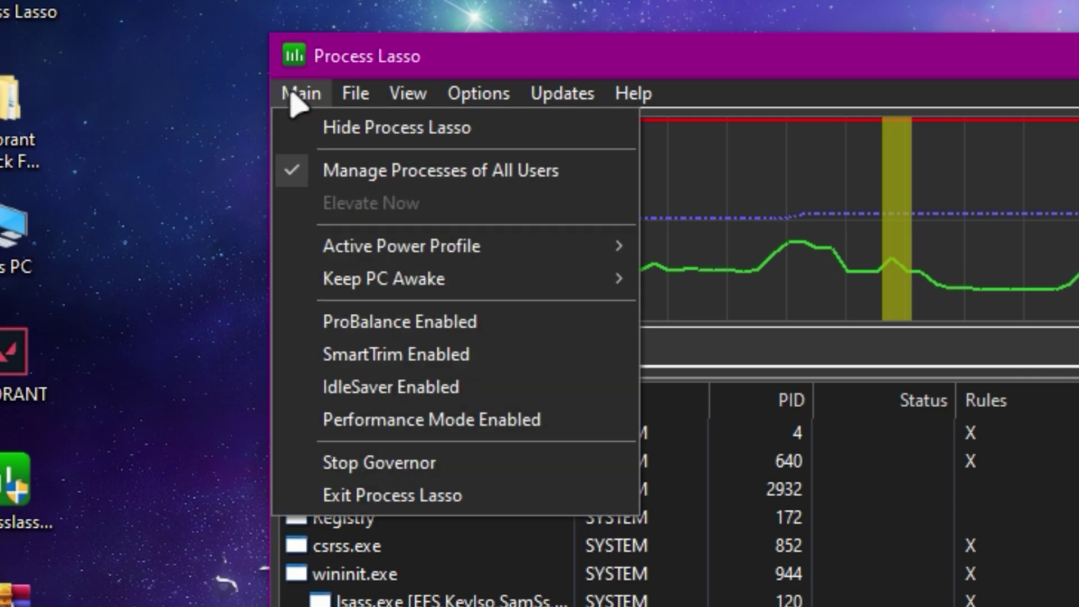
click(318, 419)
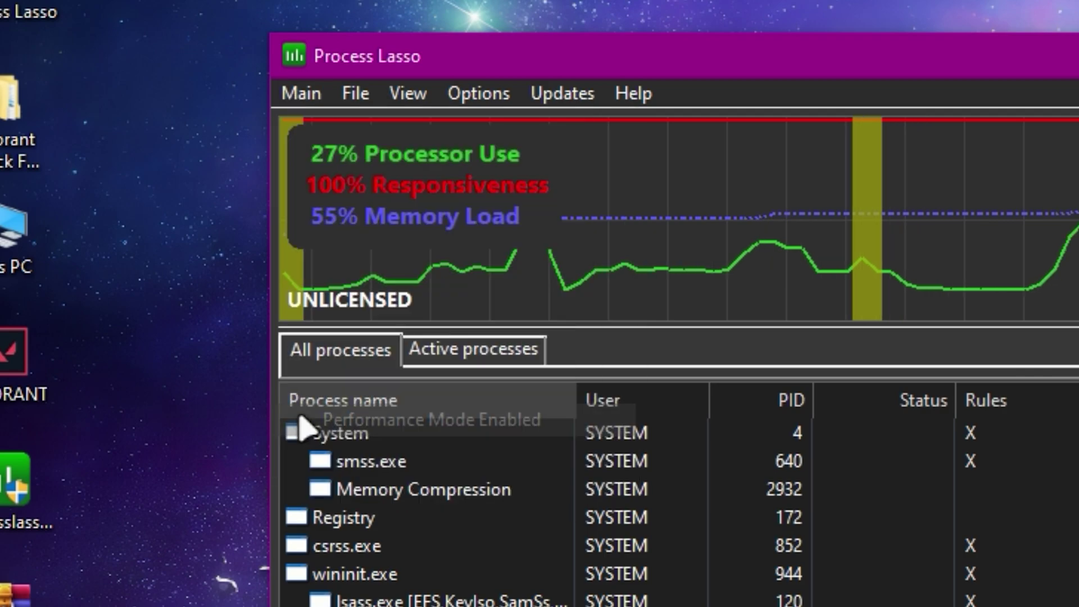
click(298, 92)
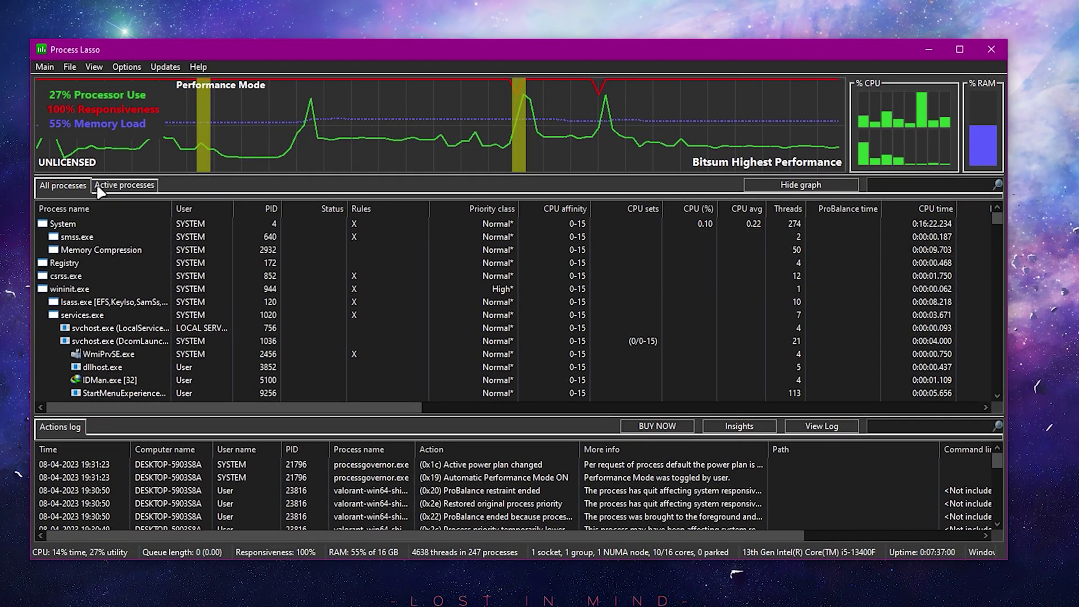
Step: Sort active processes by CPU and set VALORANT-Win64-Shipping.exe to always High priority
click(136, 187)
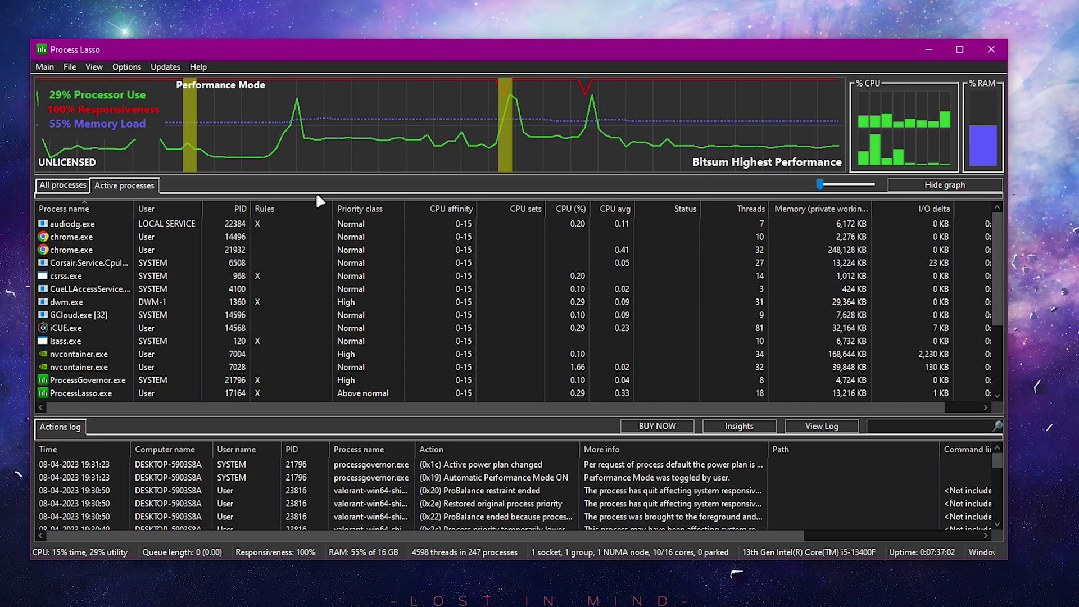
click(564, 209)
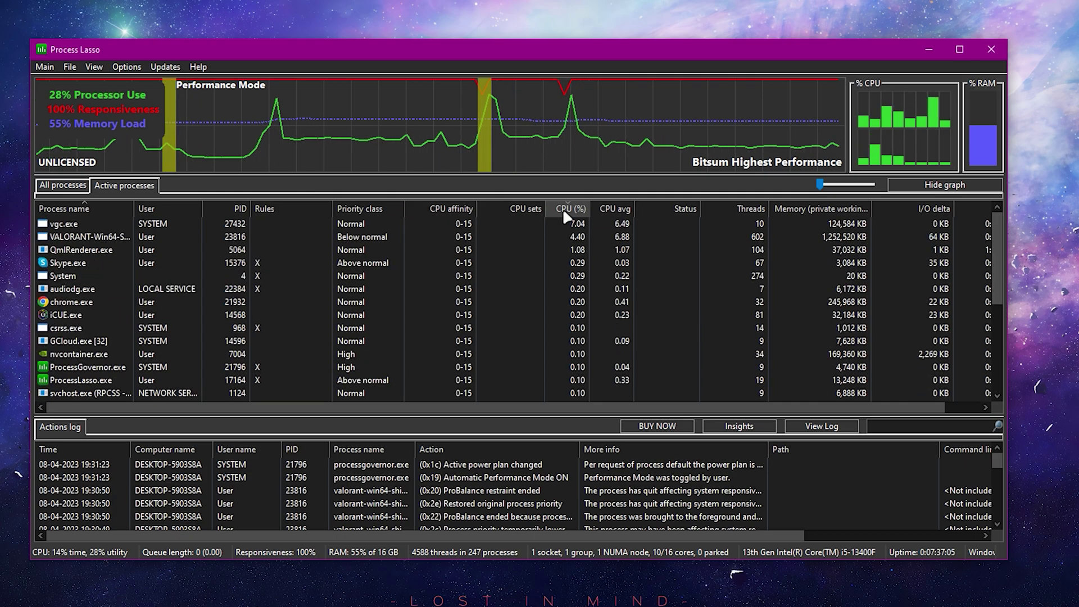
click(65, 240)
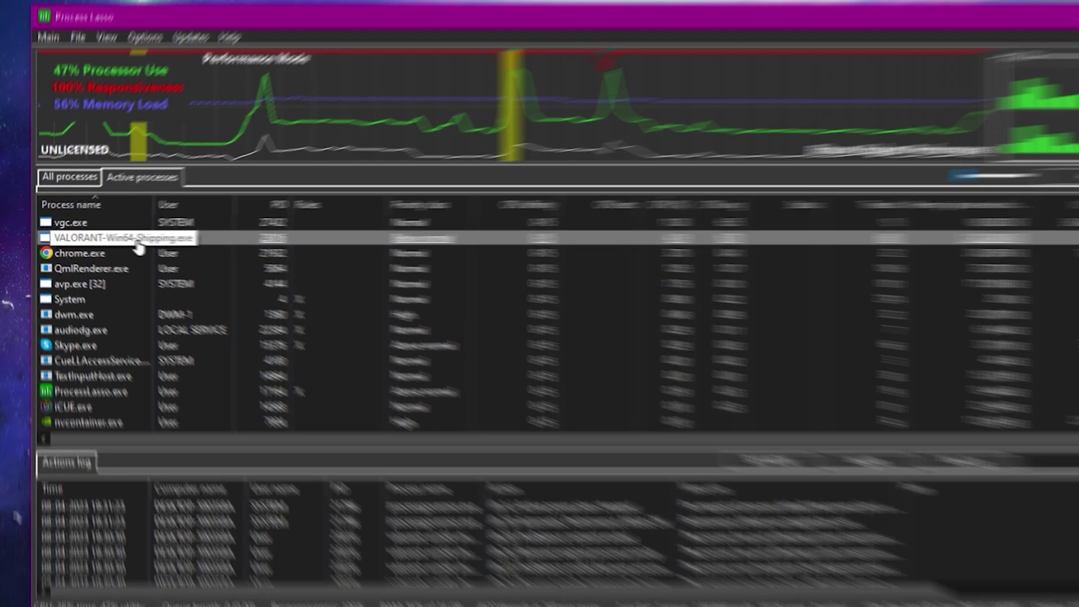
right_click(117, 238)
click(216, 281)
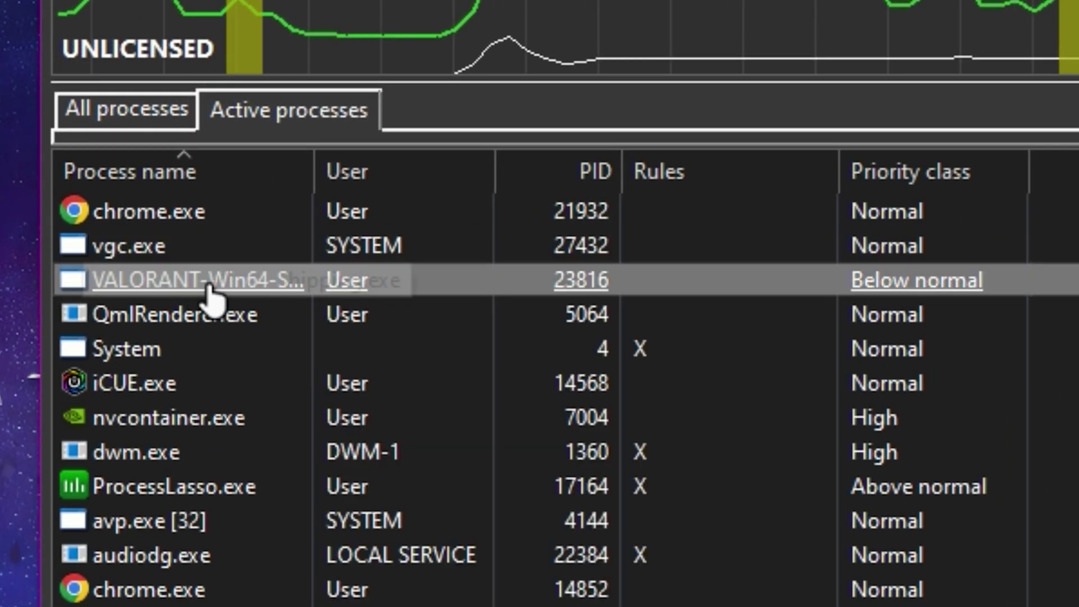
right_click(215, 285)
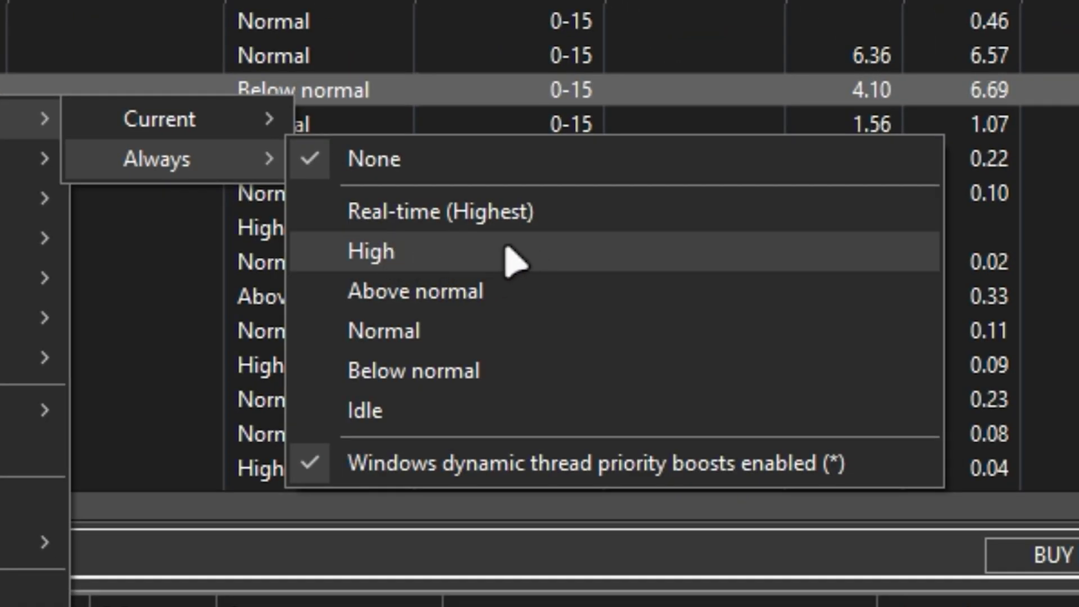
click(461, 260)
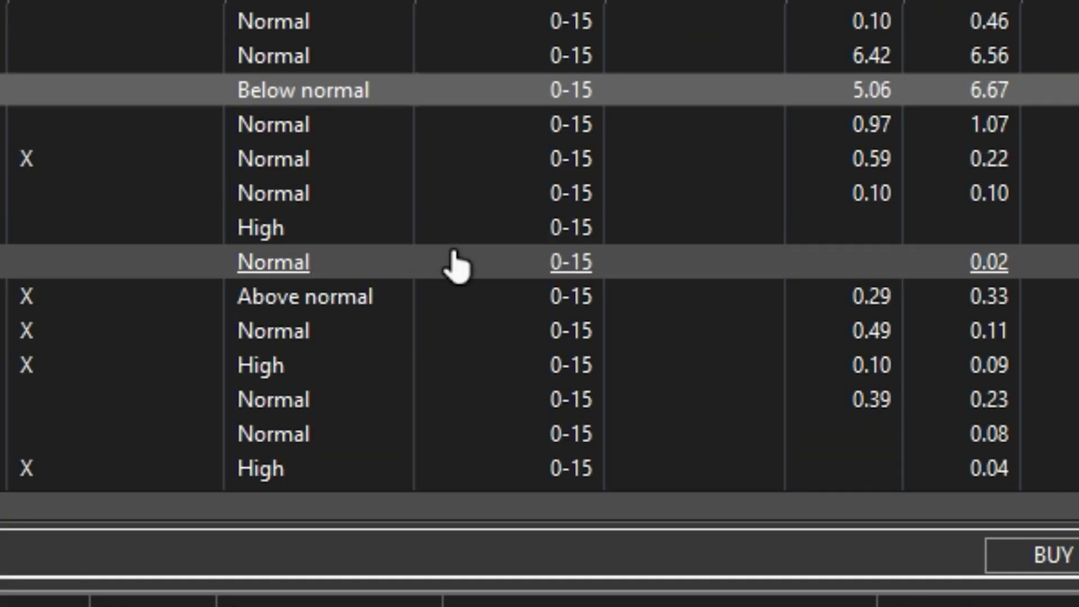